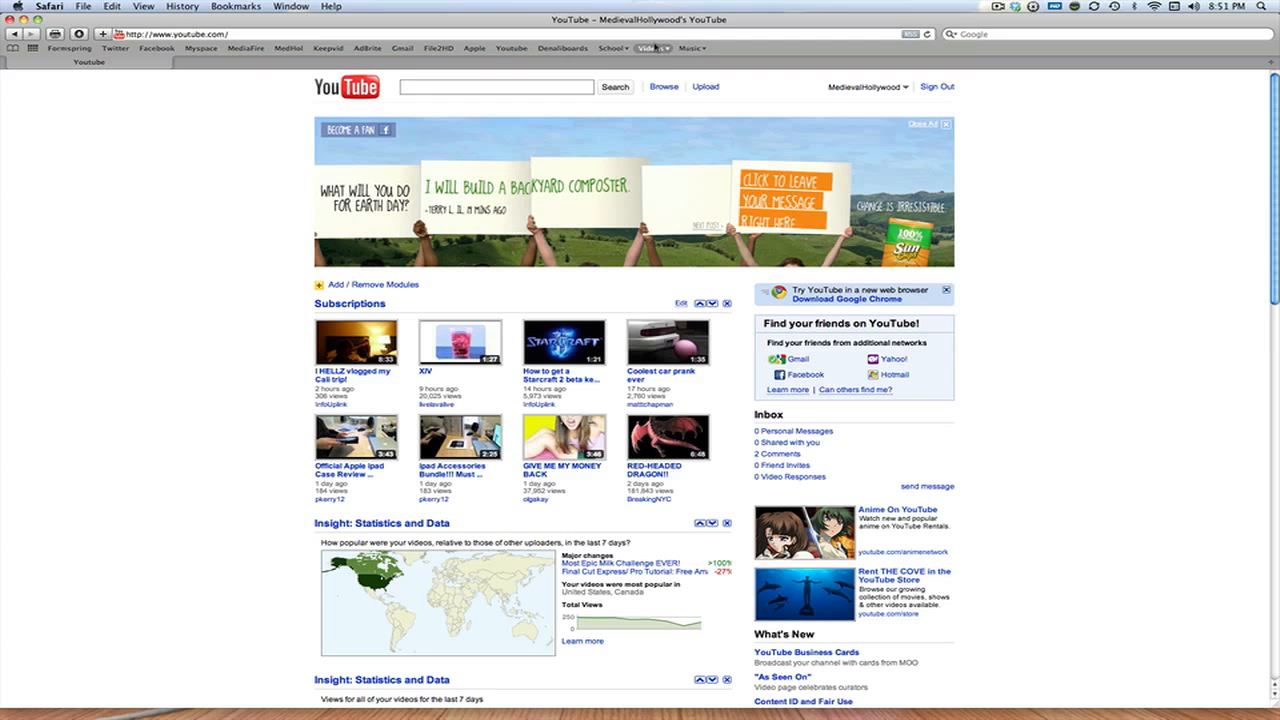
Open the bookmarked IgniteMotion site and try to download the sunset waves clip from the March 08 background collection
left_click(655, 48)
left_click(683, 97)
scroll(976, 256, "down", 3)
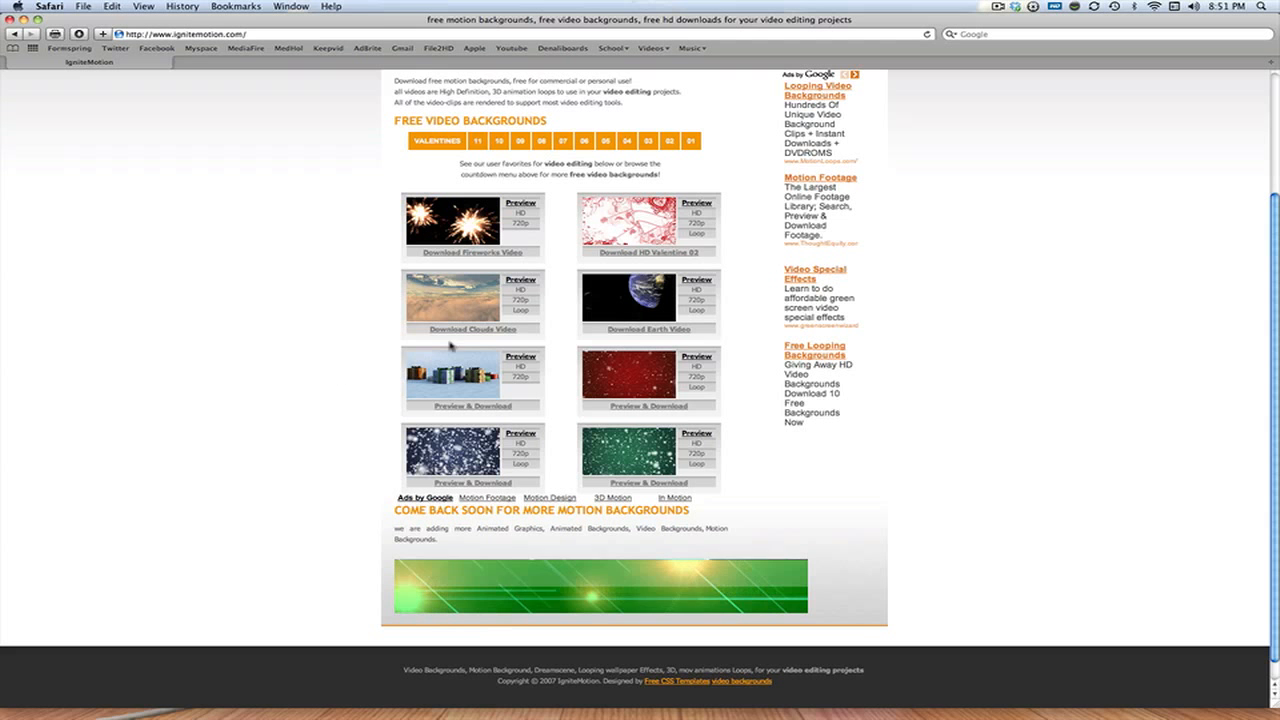
left_click(648, 141)
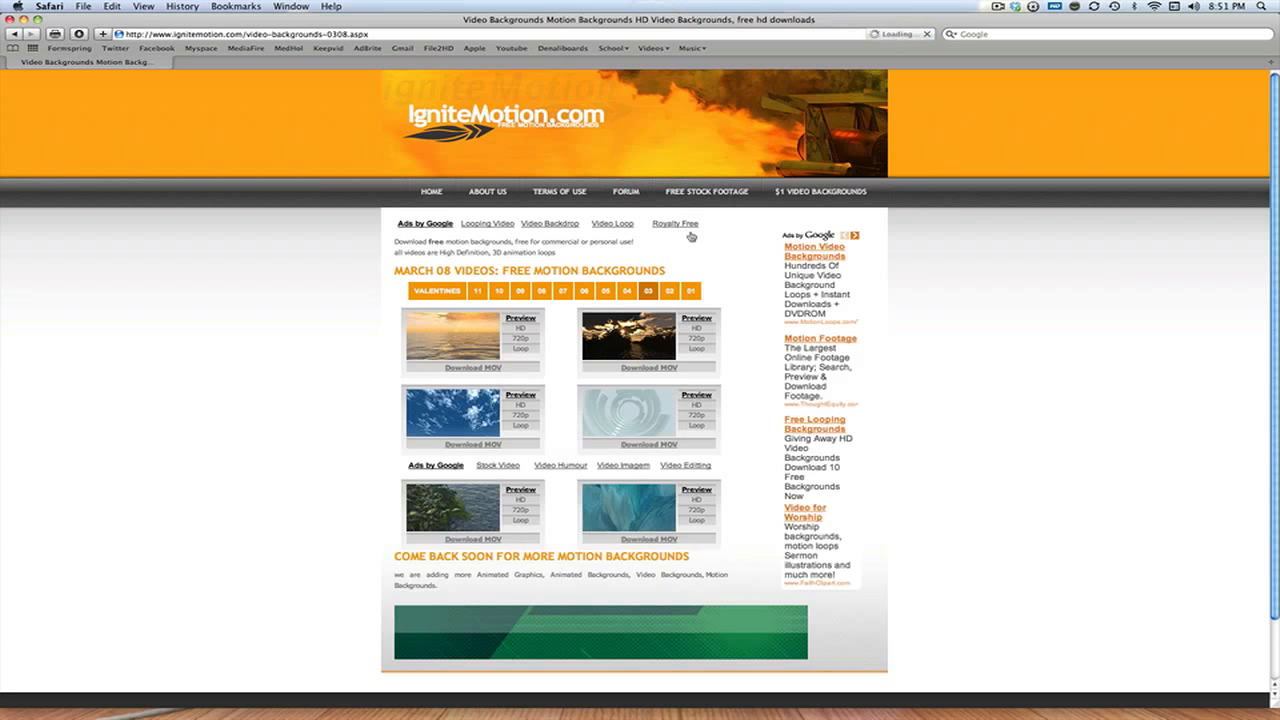
left_click(494, 370)
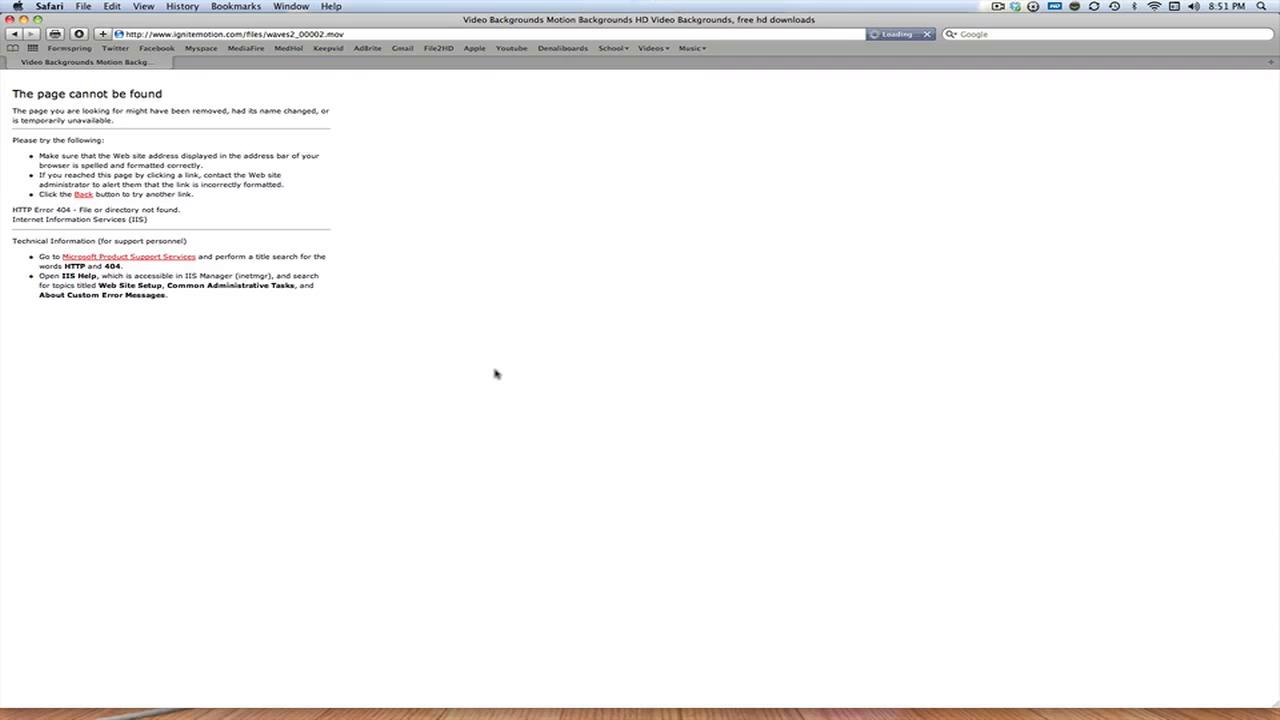
left_click(13, 33)
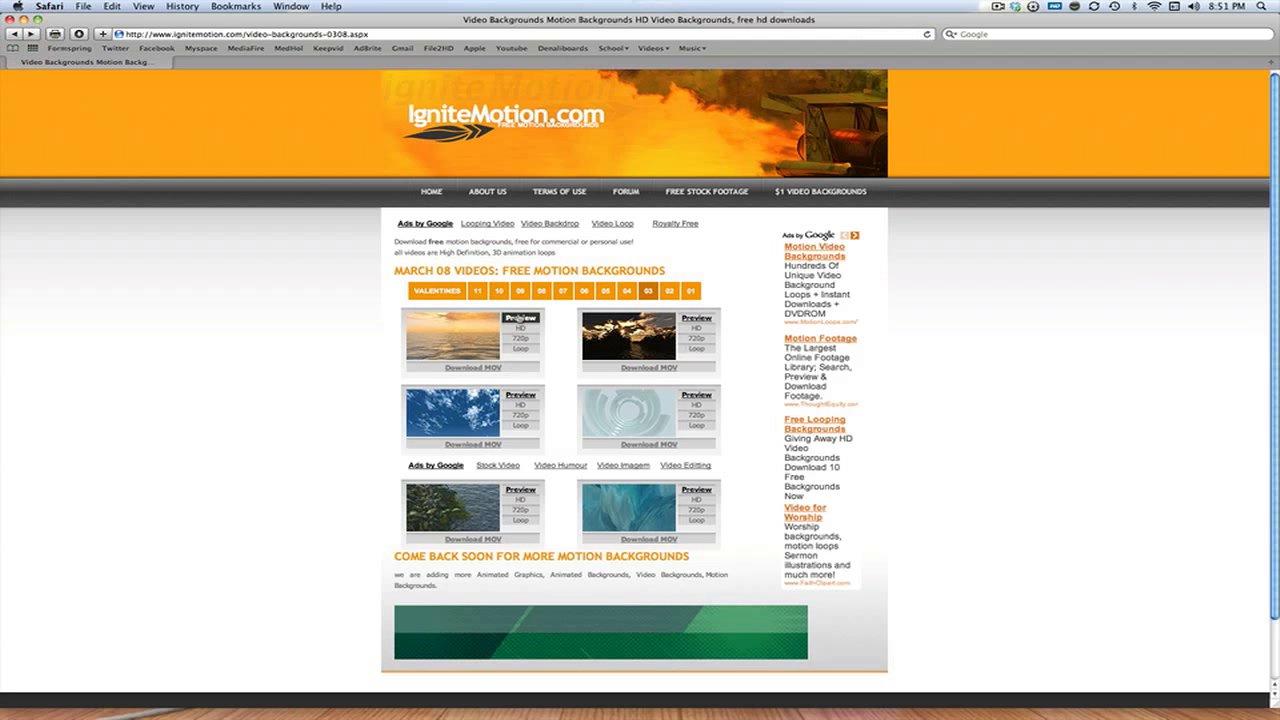
Preview the sunset waves clip, then browse the January, Christmas, March, April and May background collections
left_click(520, 320)
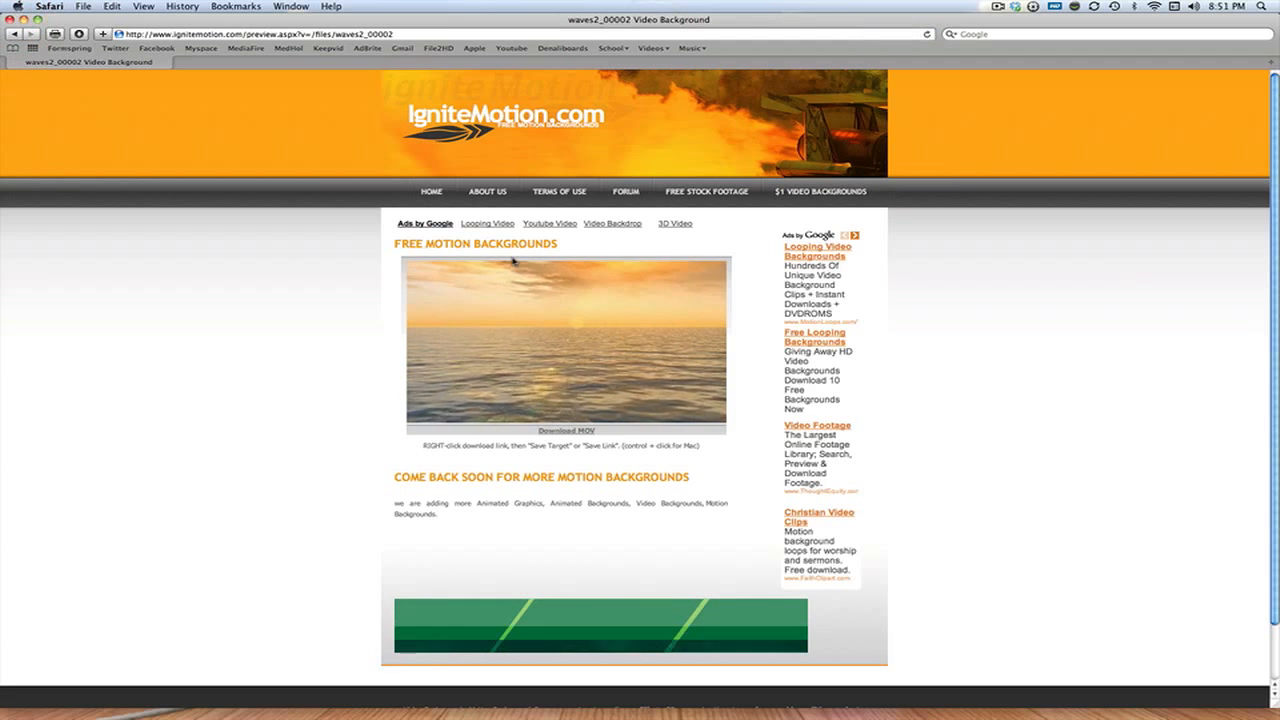
left_click(434, 194)
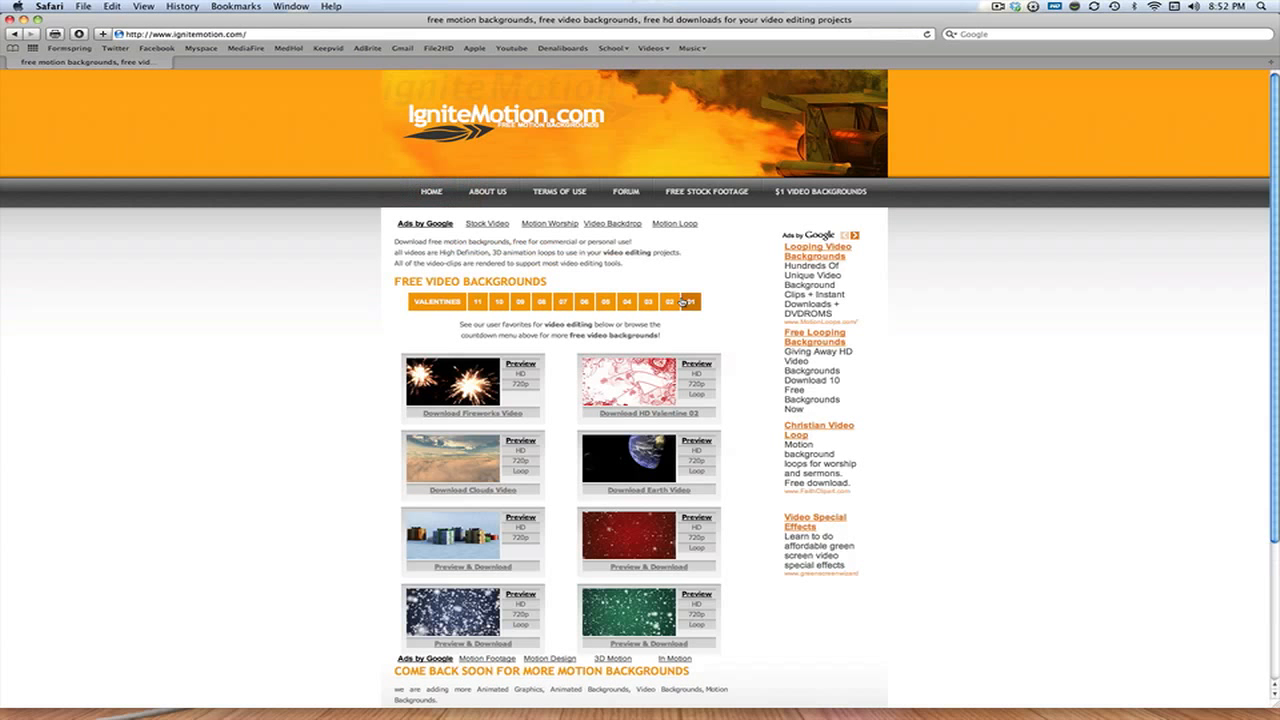
left_click(686, 302)
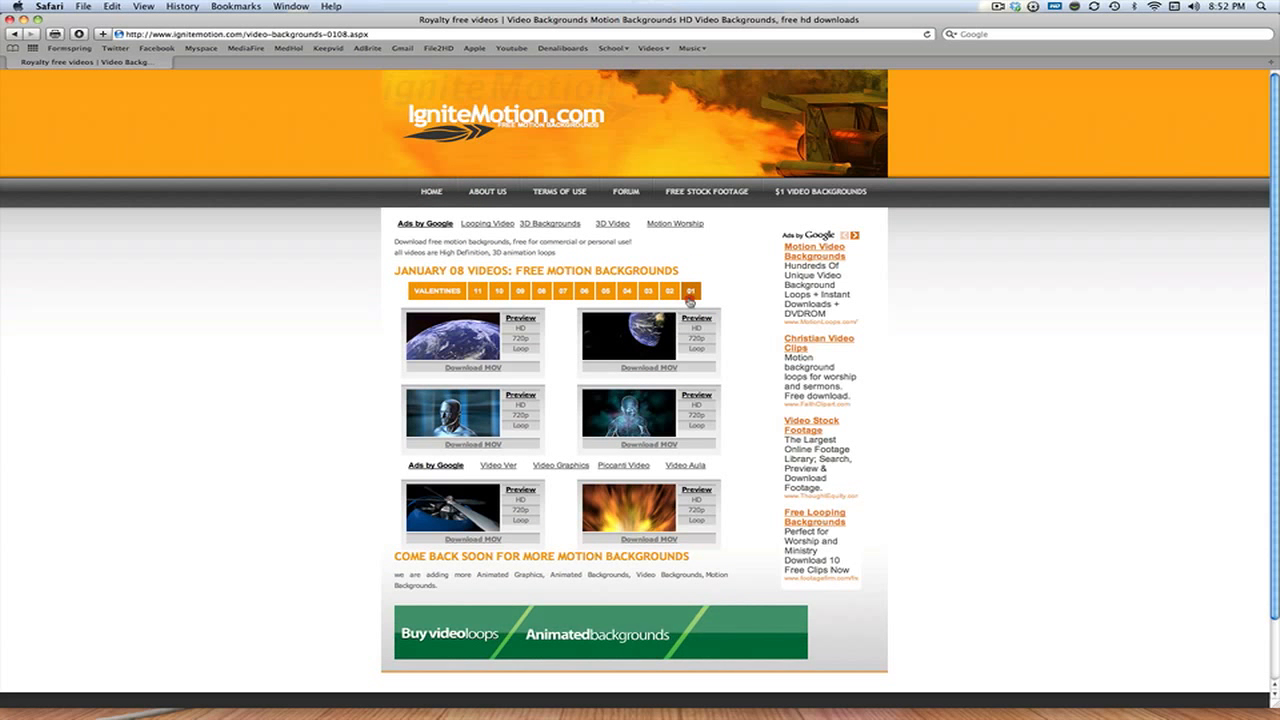
left_click(688, 300)
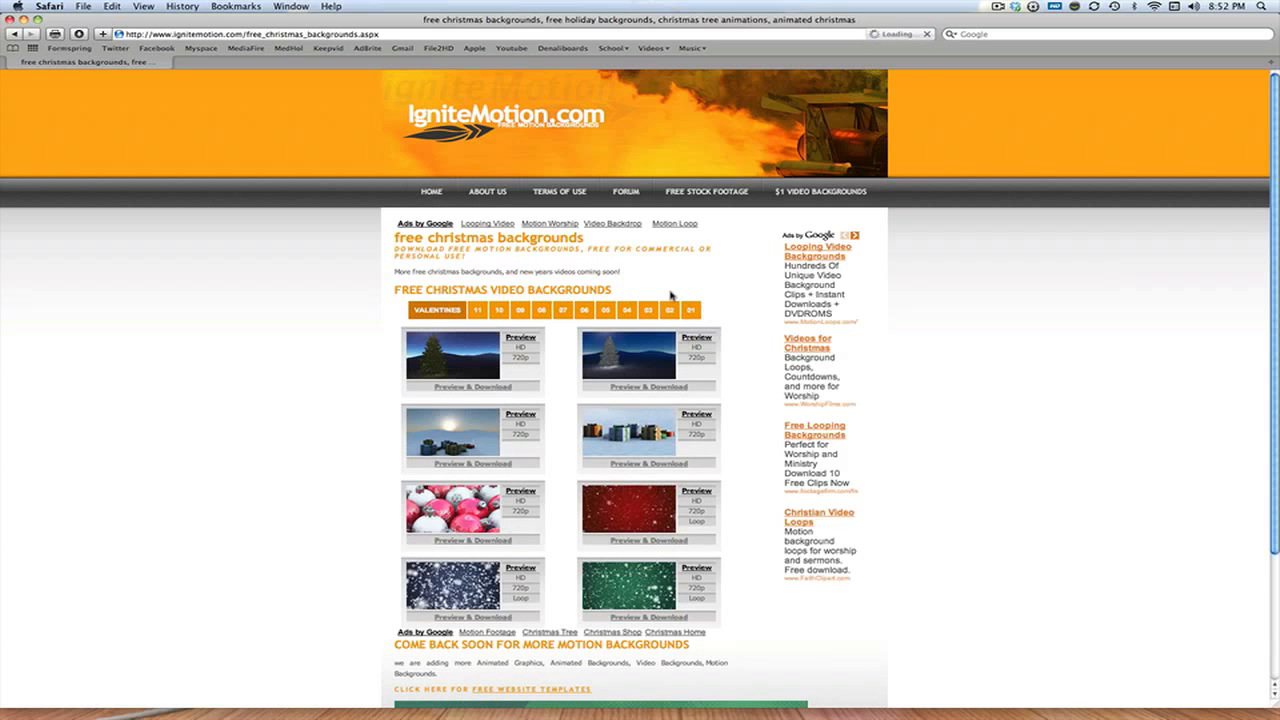
left_click(645, 311)
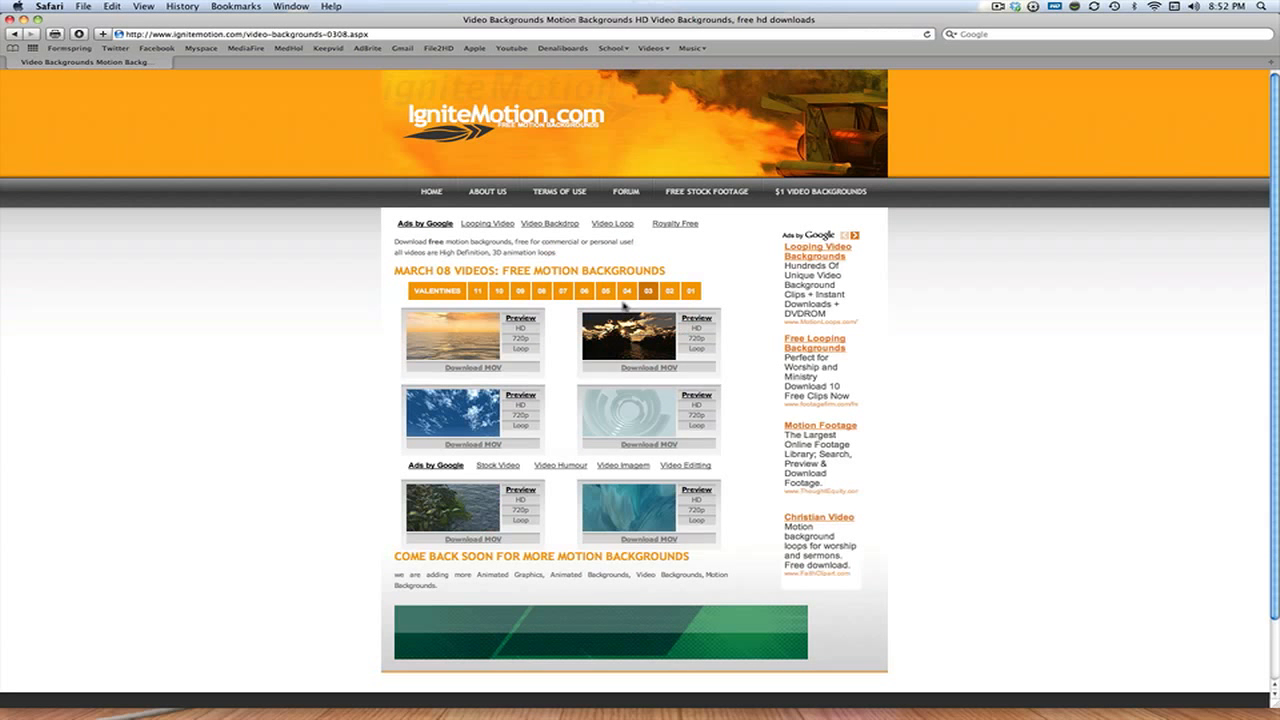
left_click(626, 291)
left_click(603, 293)
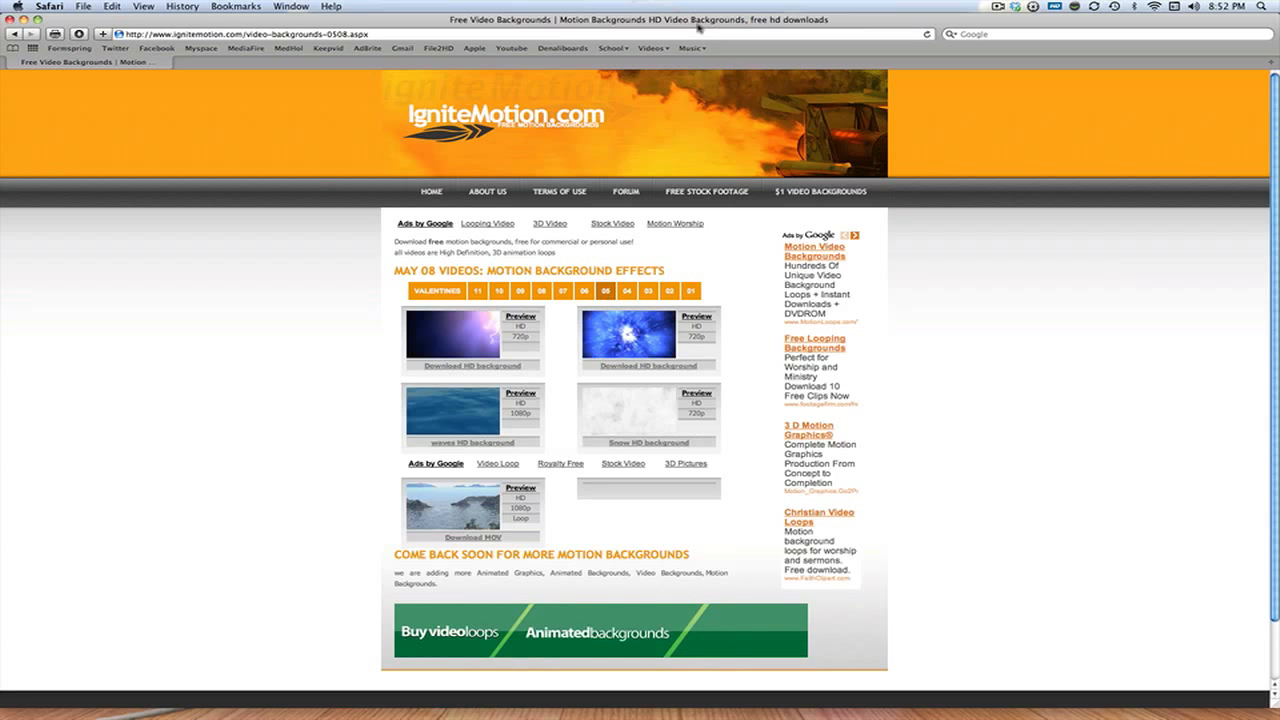
Return to the IgniteMotion home page, preview the clouds background and start downloading its MOV file
left_click(652, 48)
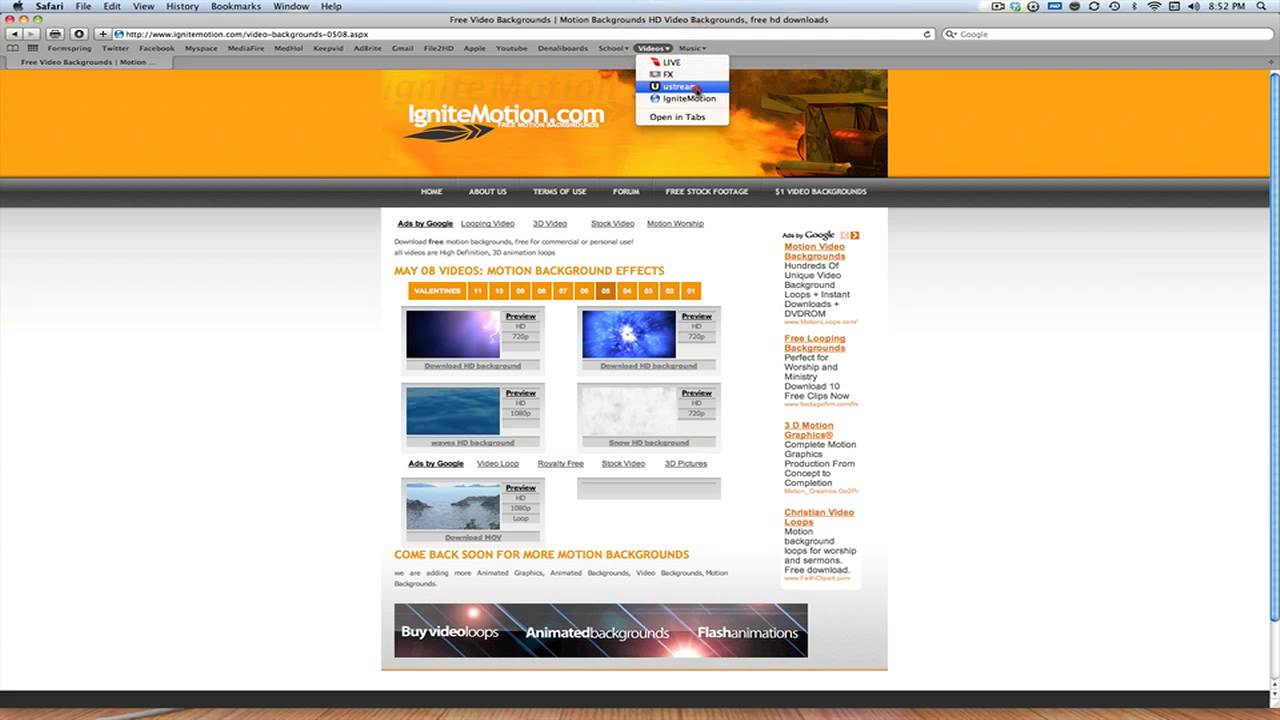
left_click(688, 98)
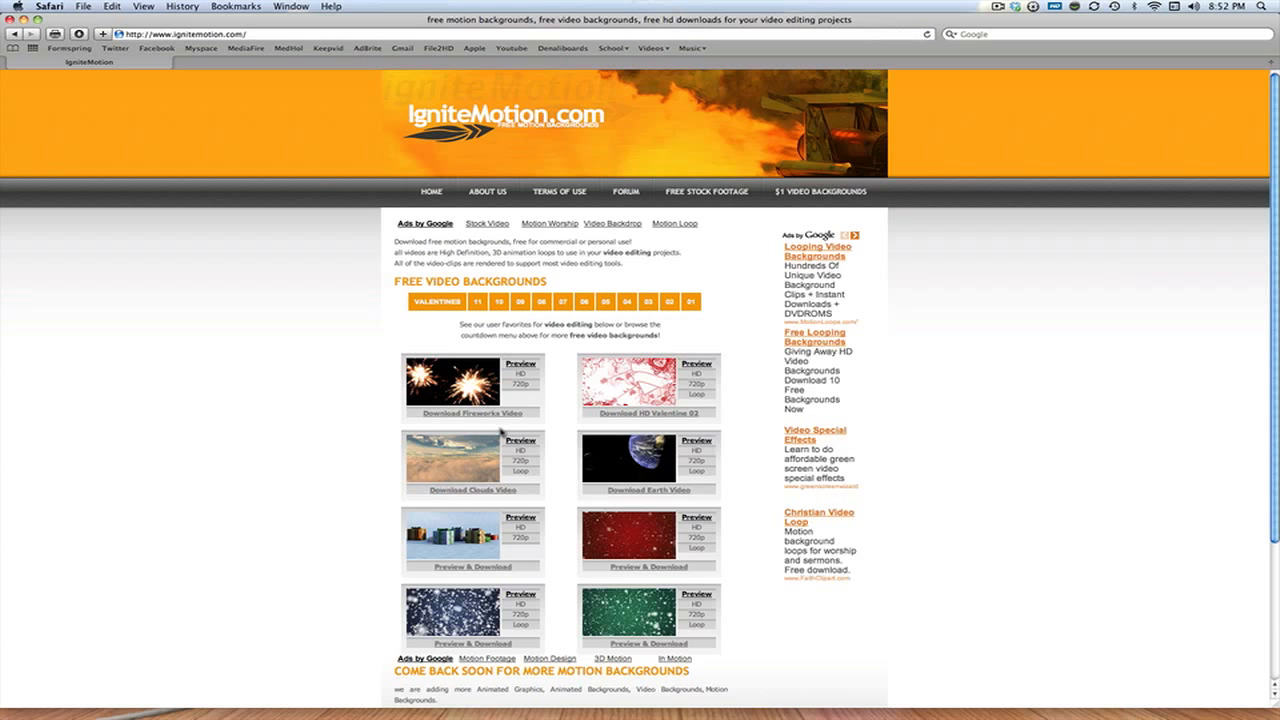
left_click(518, 447)
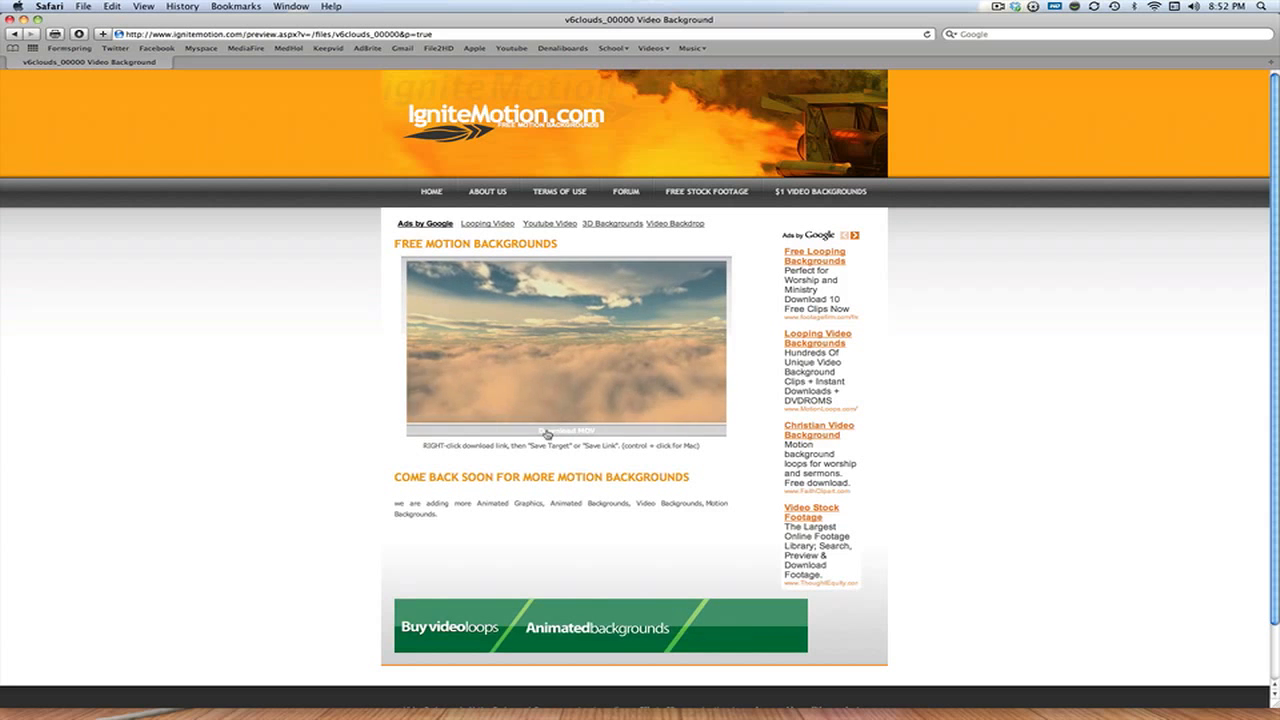
right_click(547, 432)
left_click(610, 477)
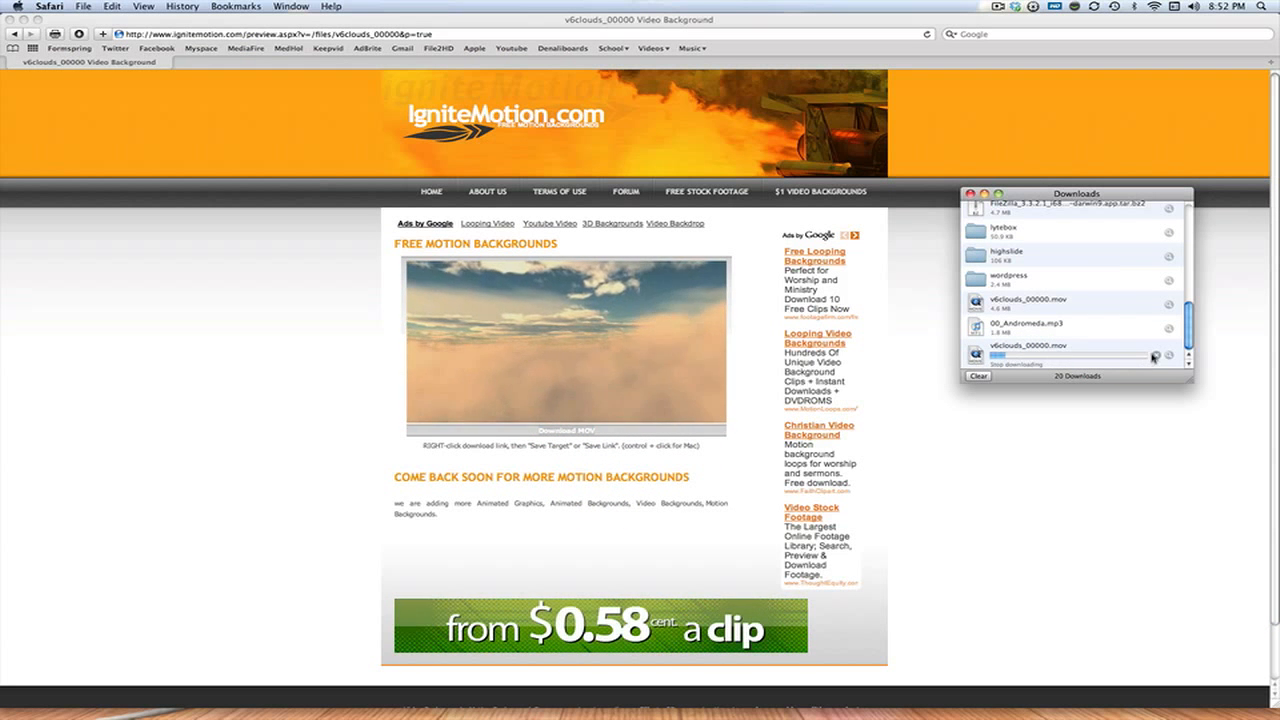
Stop the new clouds download and reveal the already downloaded v6clouds_00000.mov in Finder
left_click(1155, 357)
right_click(1043, 315)
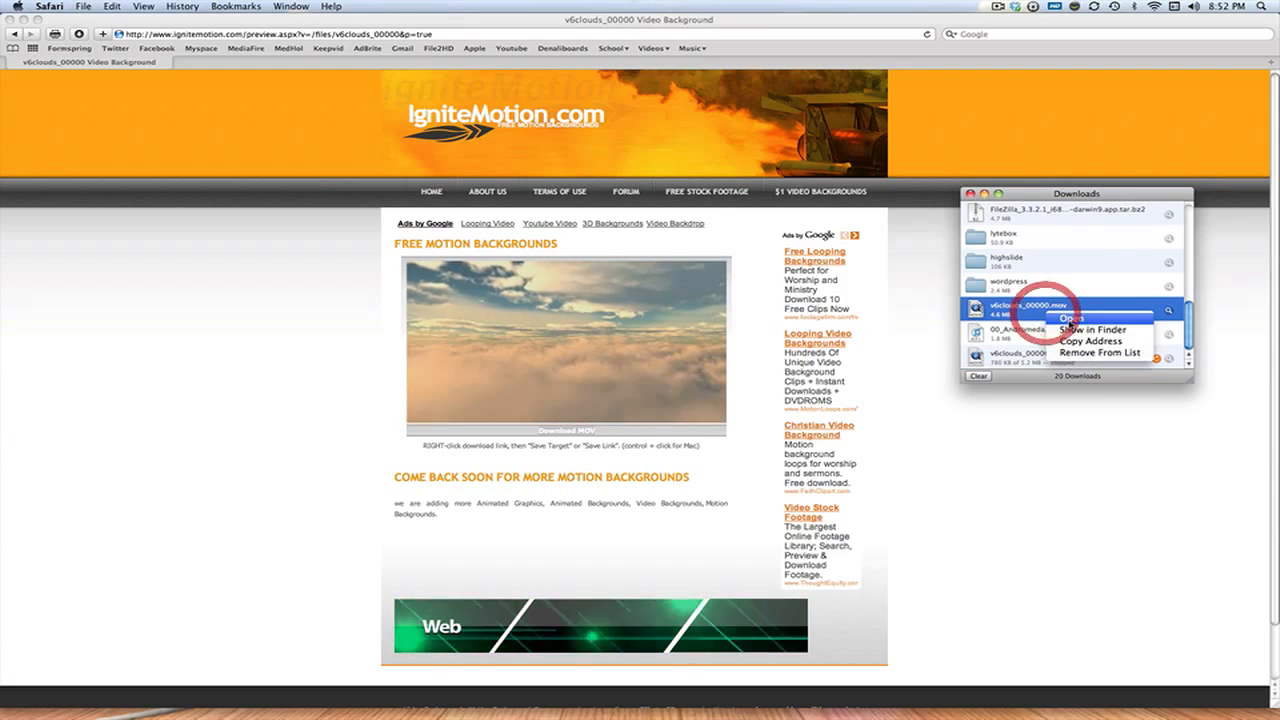
left_click(1080, 329)
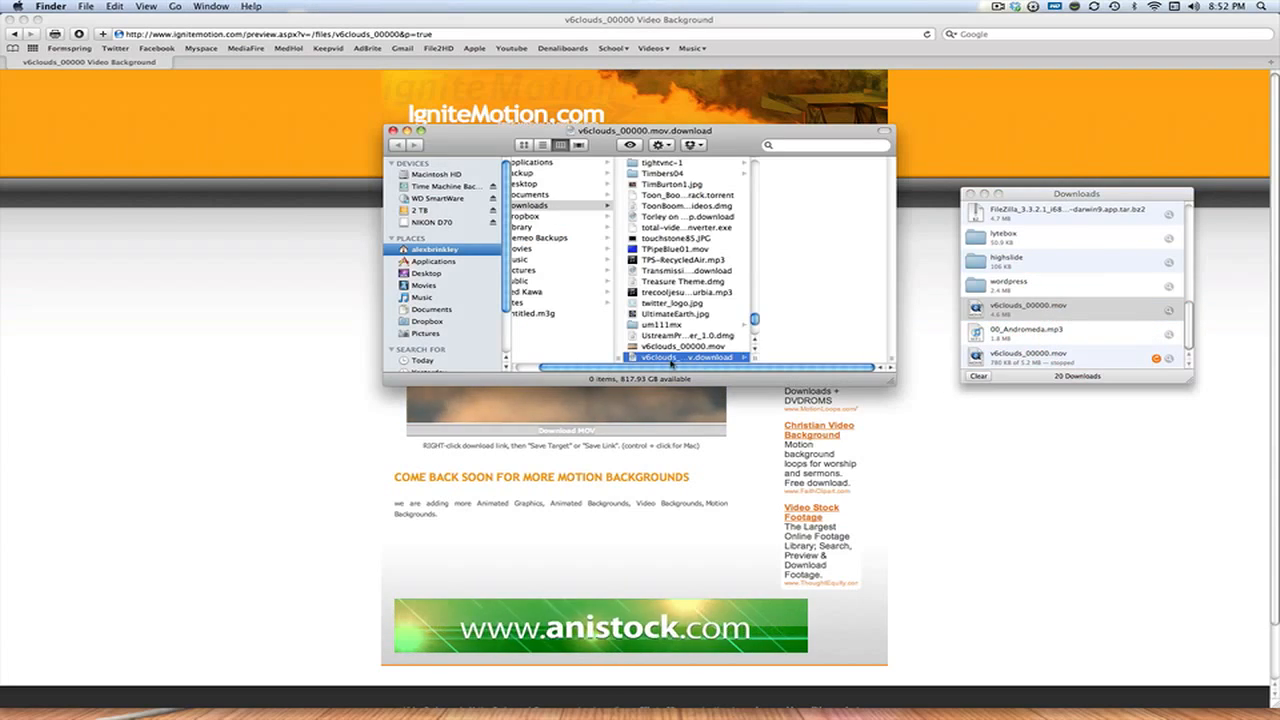
Try to add the incomplete v6clouds .download item from Finder to the Final Cut Express timeline
left_click_drag(672, 361, 612, 497)
key("ctrl+4")
key("ctrl+Up")
left_click_drag(548, 588, 591, 555)
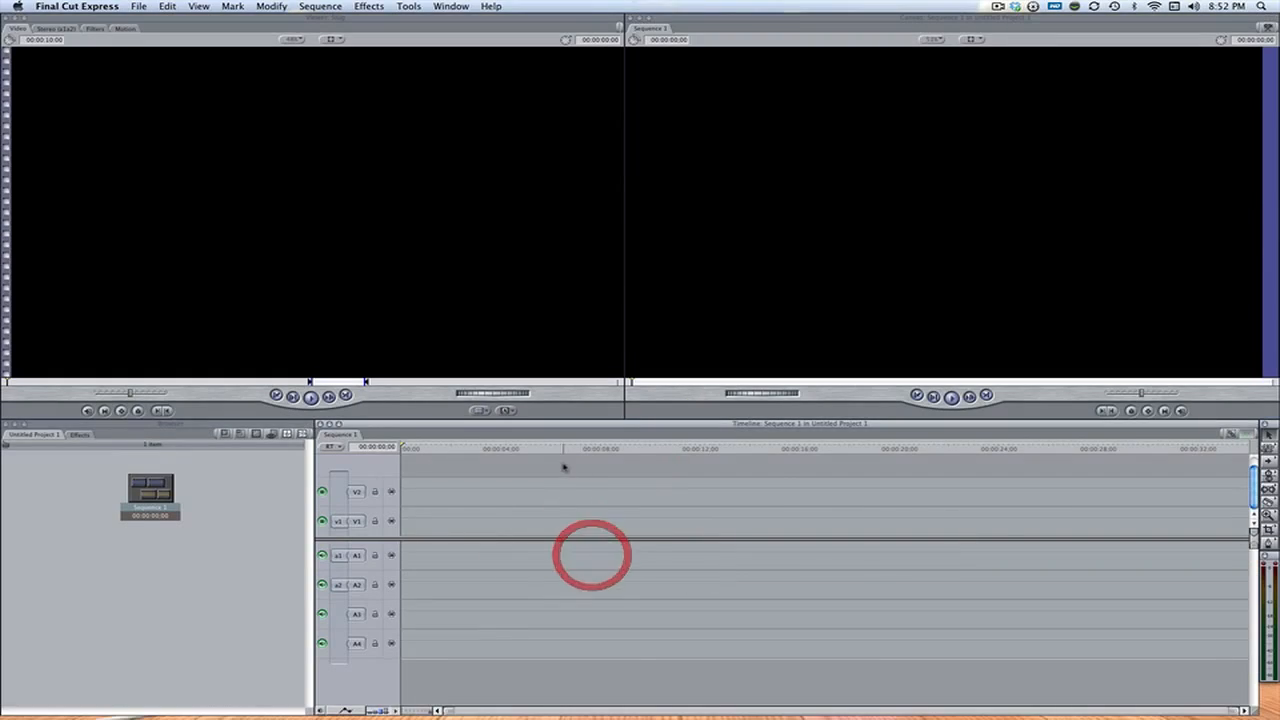
key("ctrl+Left")
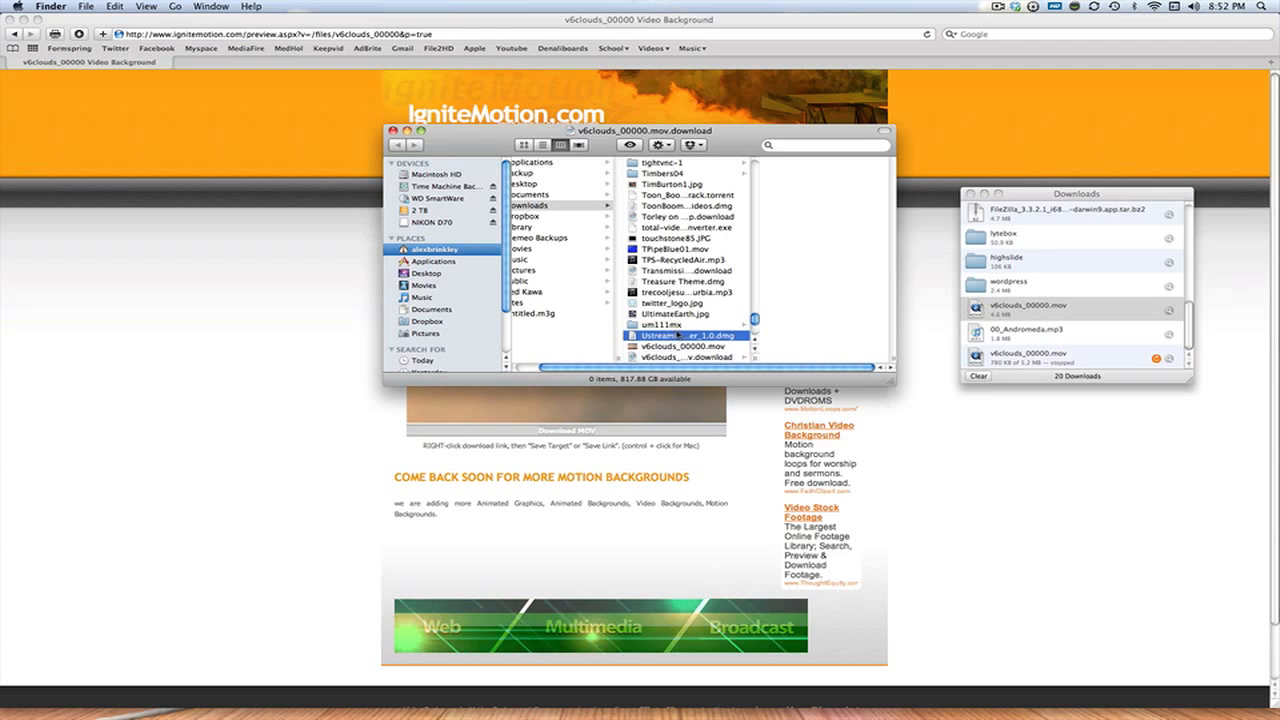
Place v6clouds_00000.mov from Finder at the start of video track V1 in the Final Cut Express sequence and preview it
left_click(679, 335)
left_click_drag(679, 347, 409, 517)
key("ctrl+Right")
left_click(468, 449)
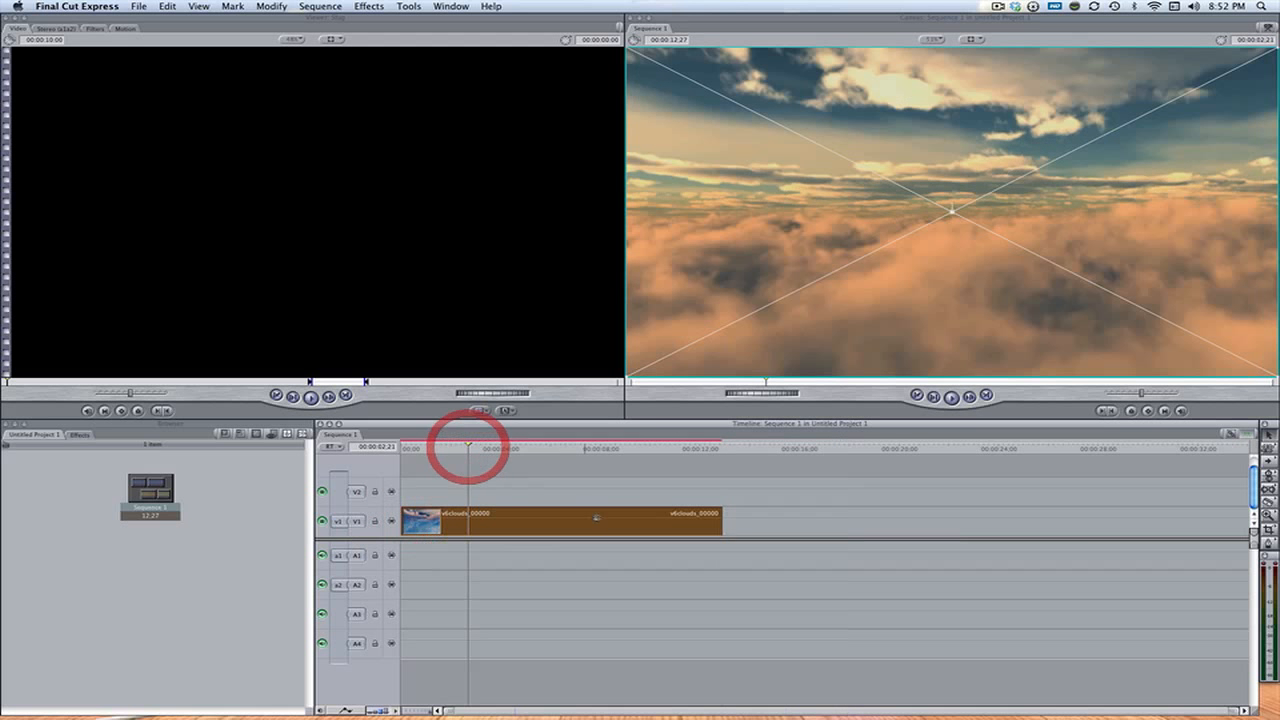
Switch to iMovie and show the Jingles folder of the iLife Sound Effects in the music and sound effects browser
mouse_move(422, 712)
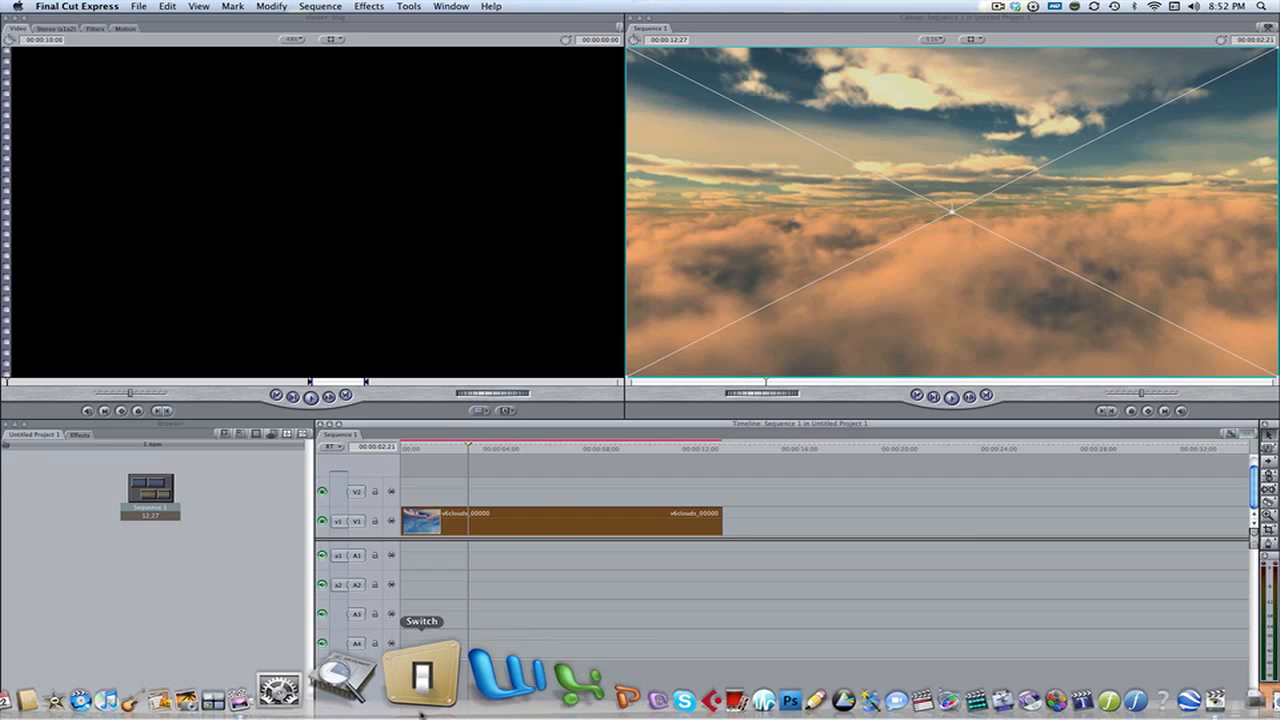
left_click(170, 678)
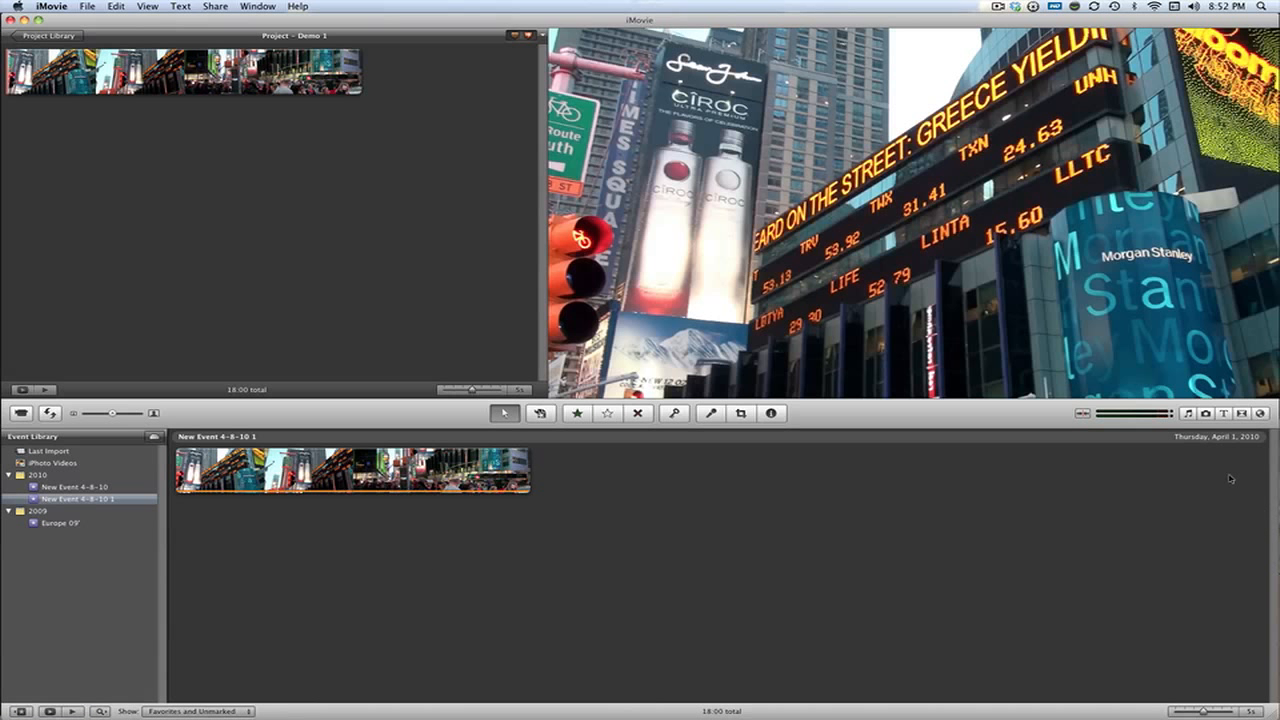
left_click(1186, 414)
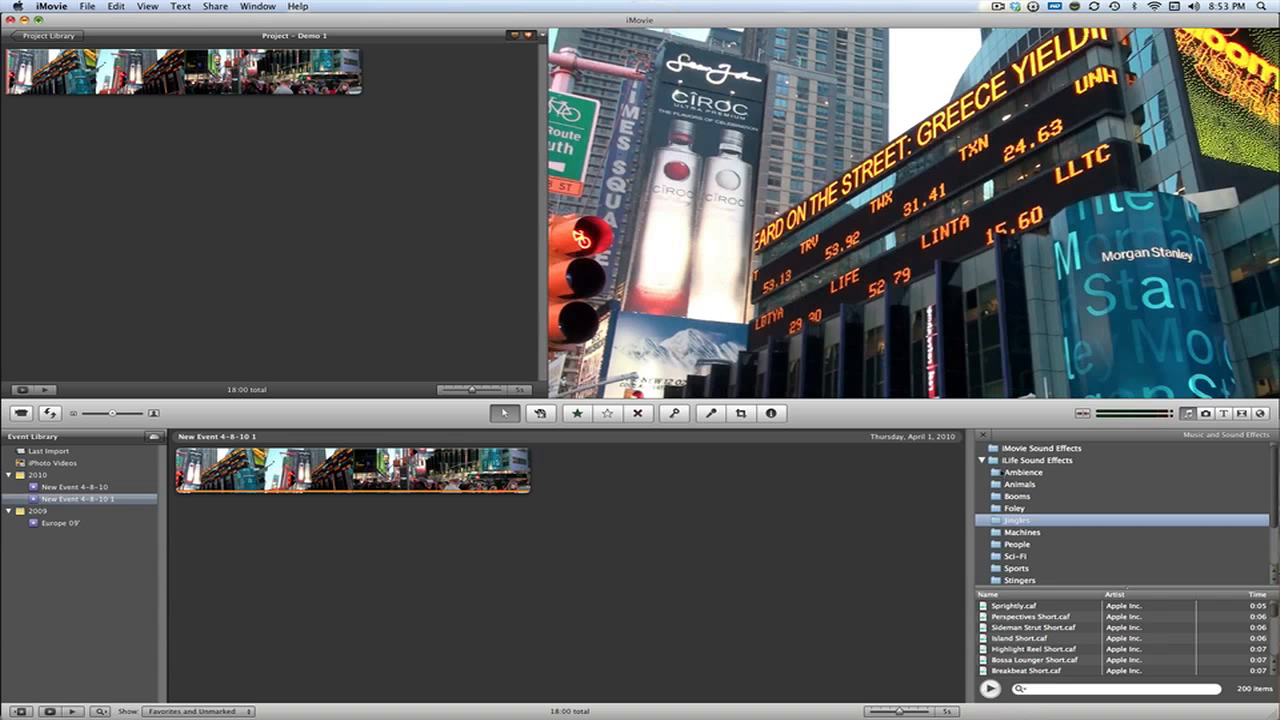
left_click(1003, 460)
left_click(981, 460)
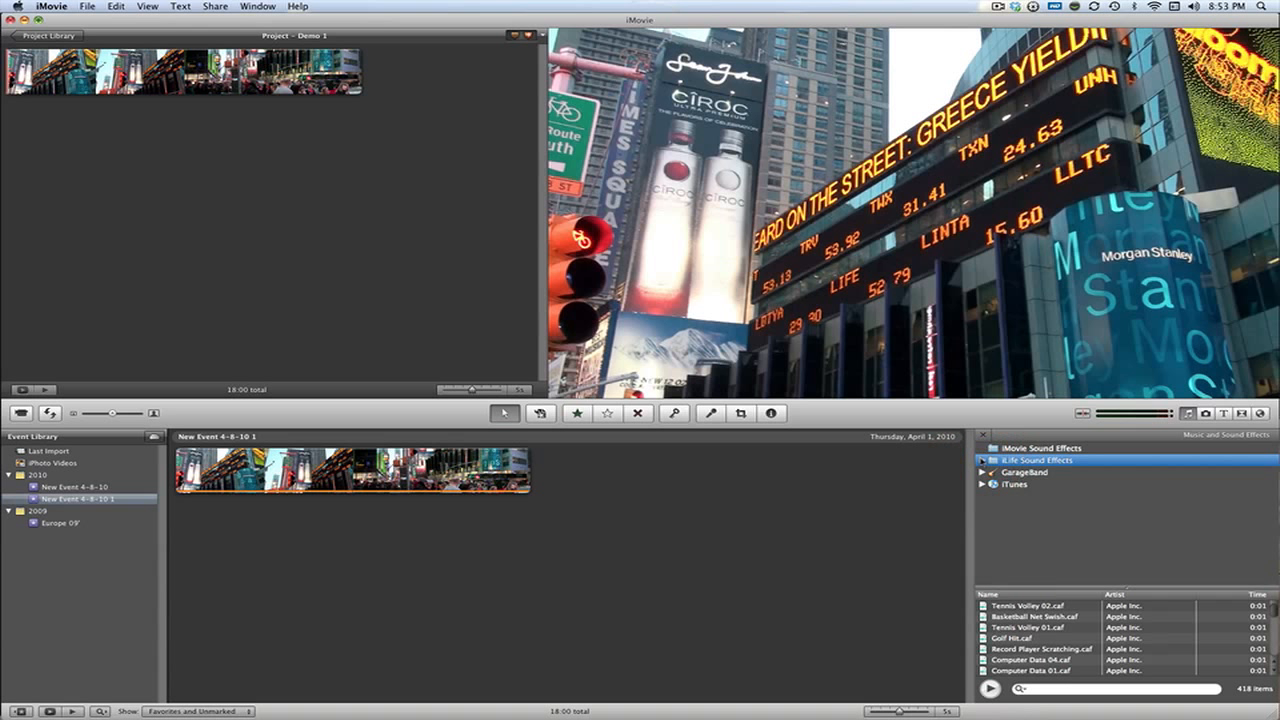
left_click(982, 460)
left_click(1045, 519)
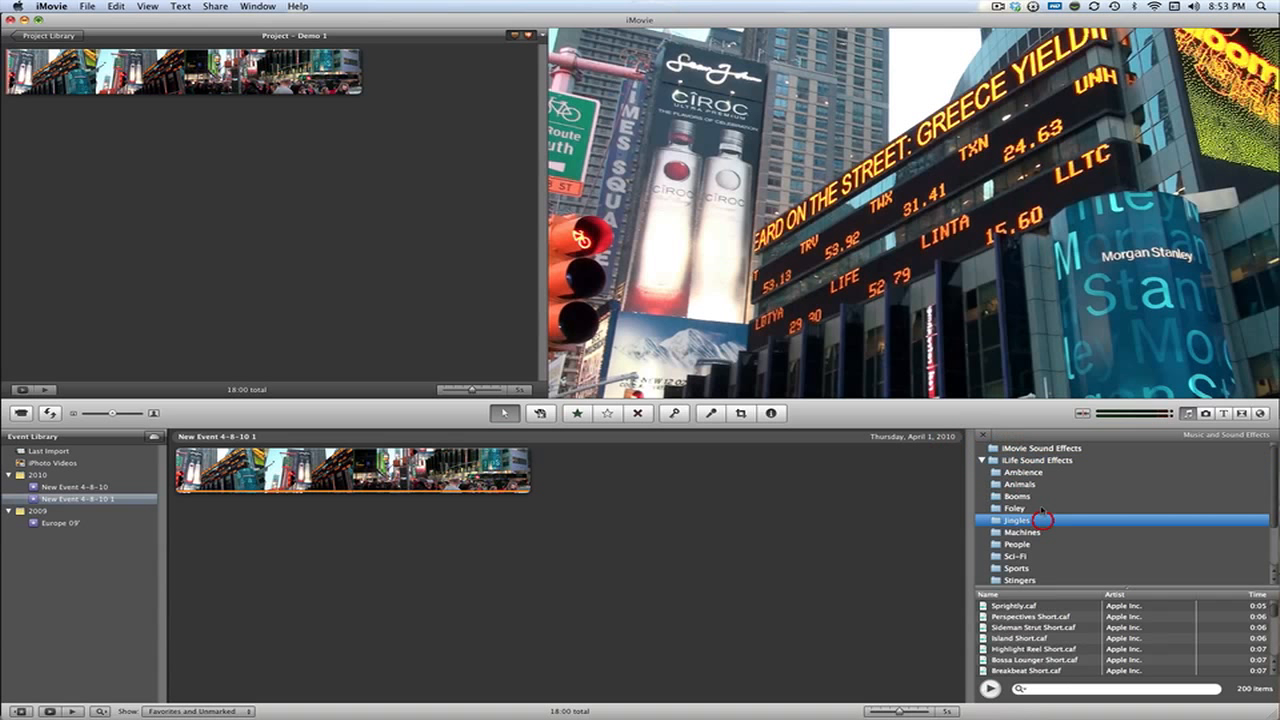
Add the jingle Highlight Reel Short.caf from iMovie to audio tracks A1 and A2 at the start of the Final Cut Express sequence
left_click(1085, 649)
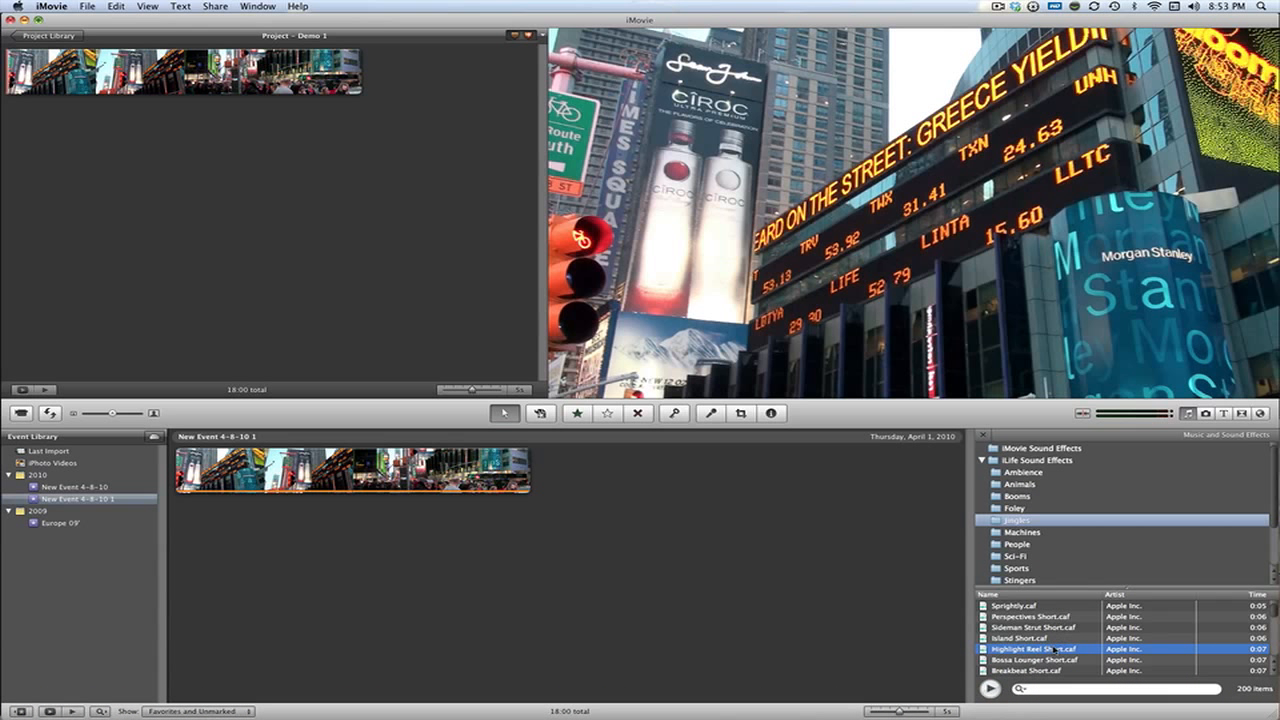
left_click_drag(1053, 649, 833, 566)
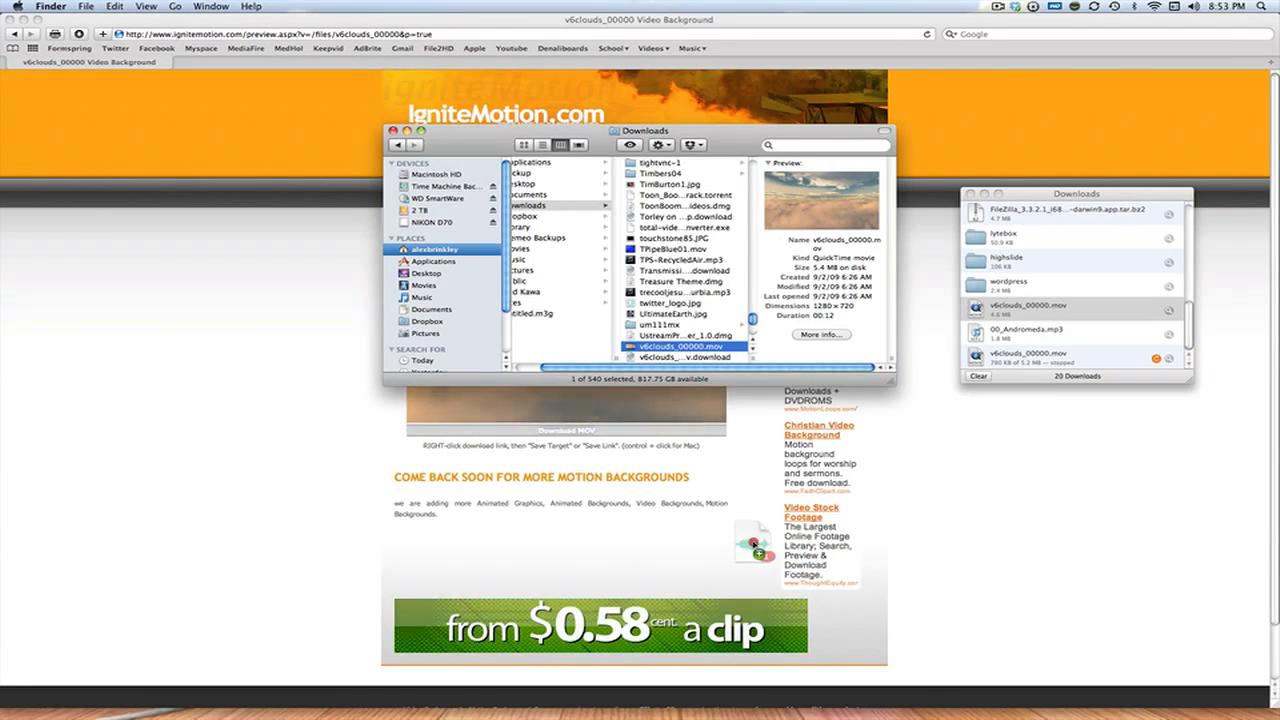
left_click_drag(752, 545, 748, 545)
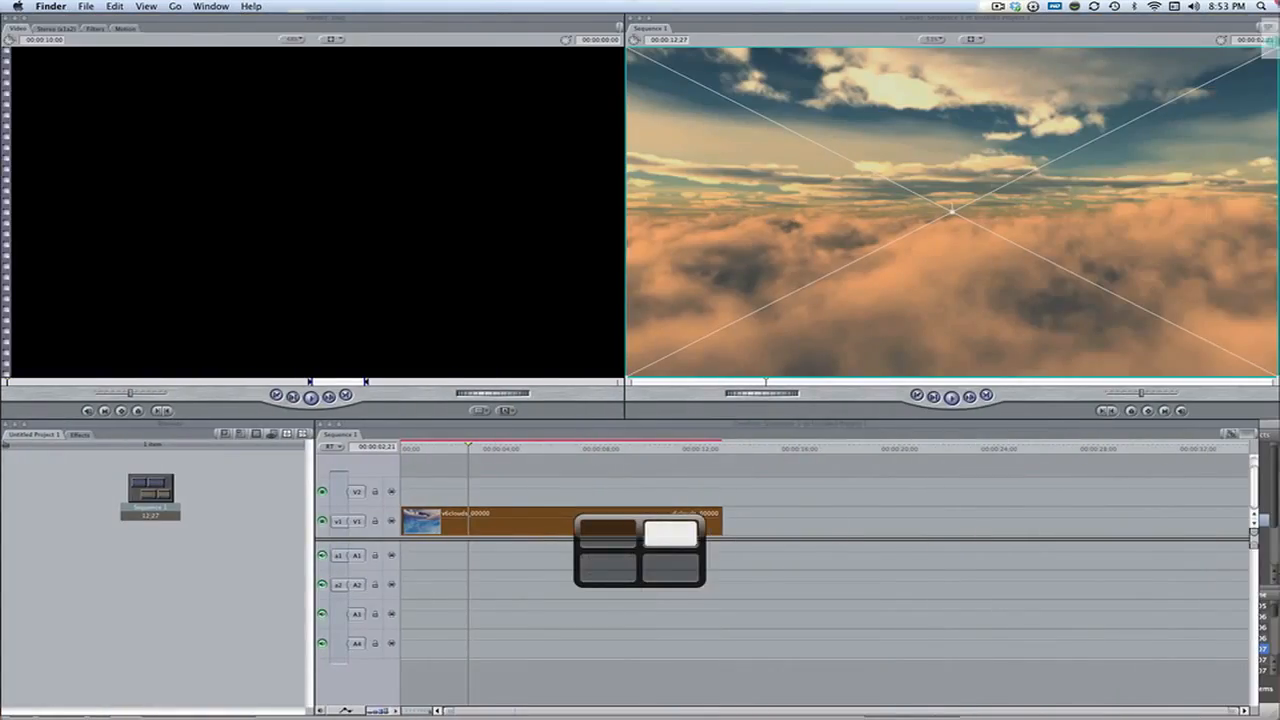
key("F9")
left_click_drag(643, 543, 406, 556)
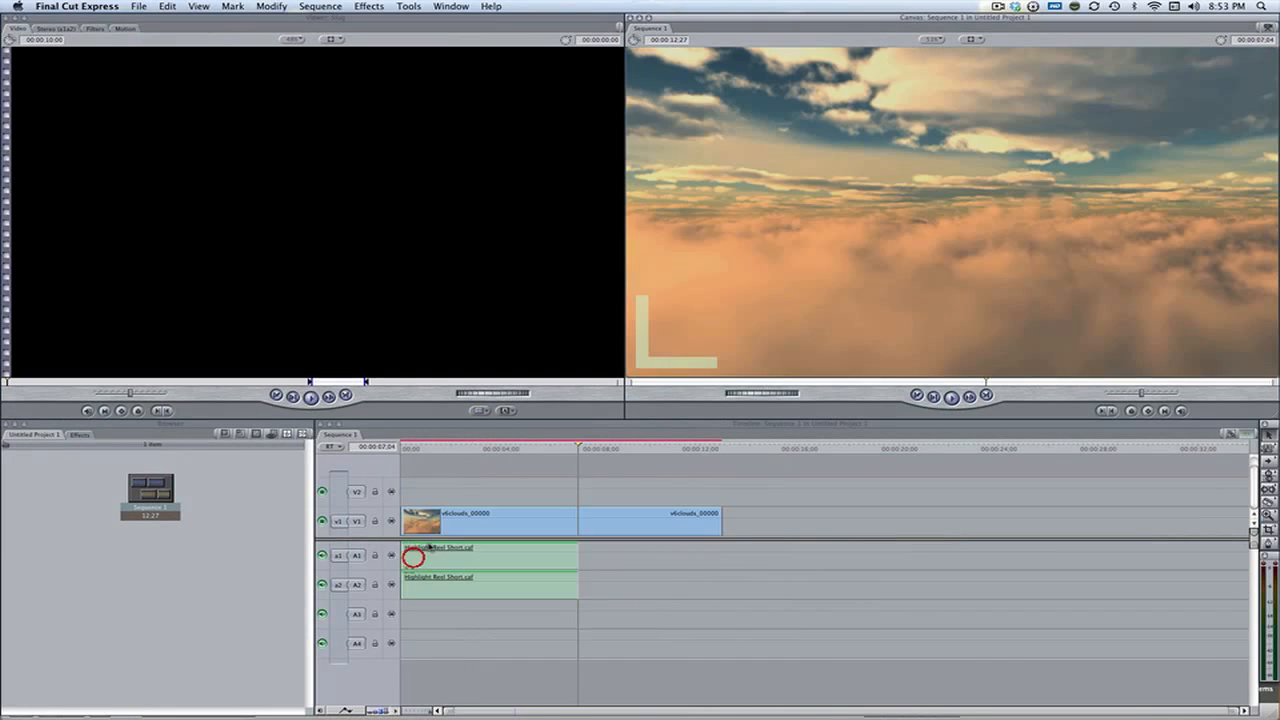
Cut the clouds clip where the jingle ends, at 00:00:07:04, delete the remainder and scrub through the sequence
left_click(579, 525)
left_click(642, 515)
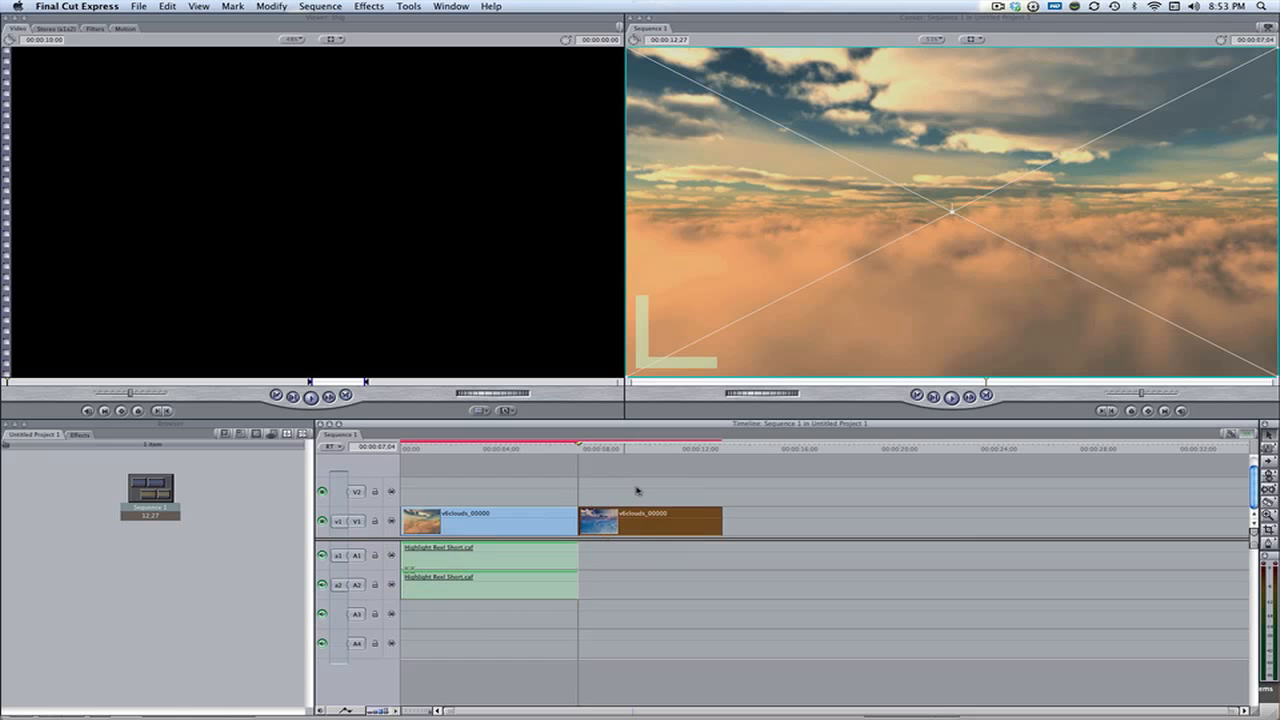
key("Delete")
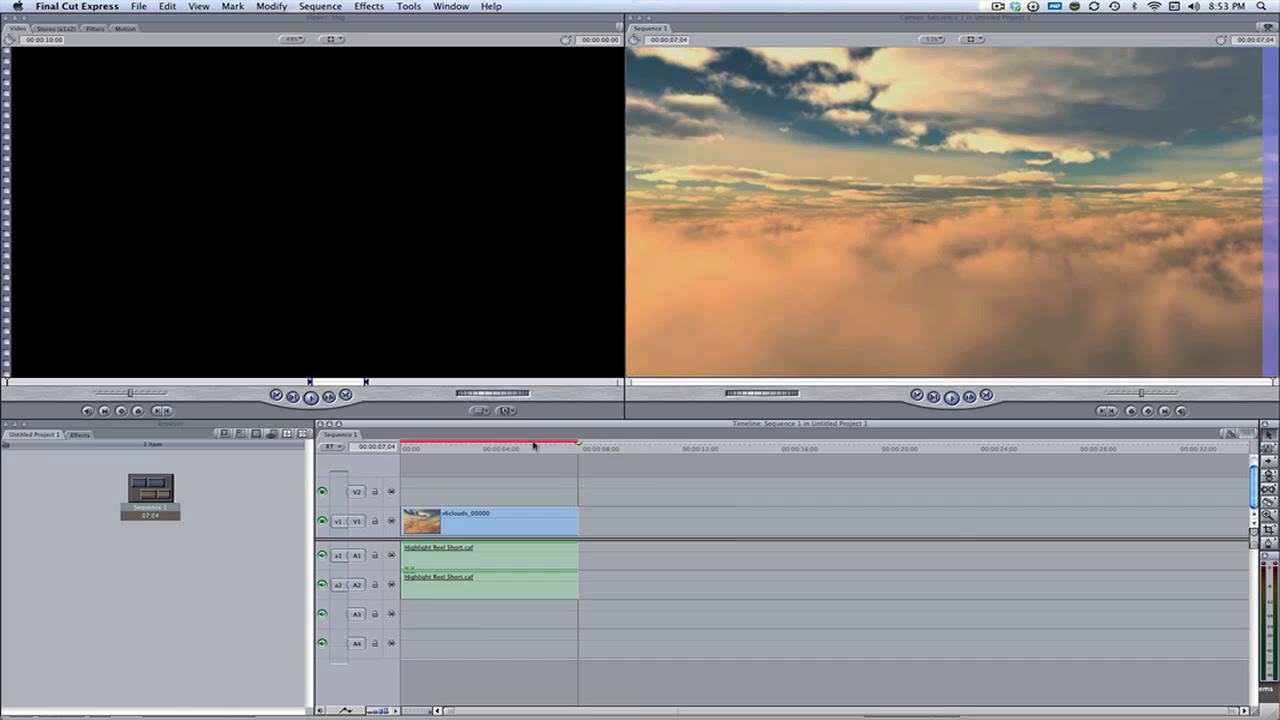
left_click_drag(436, 452, 485, 455)
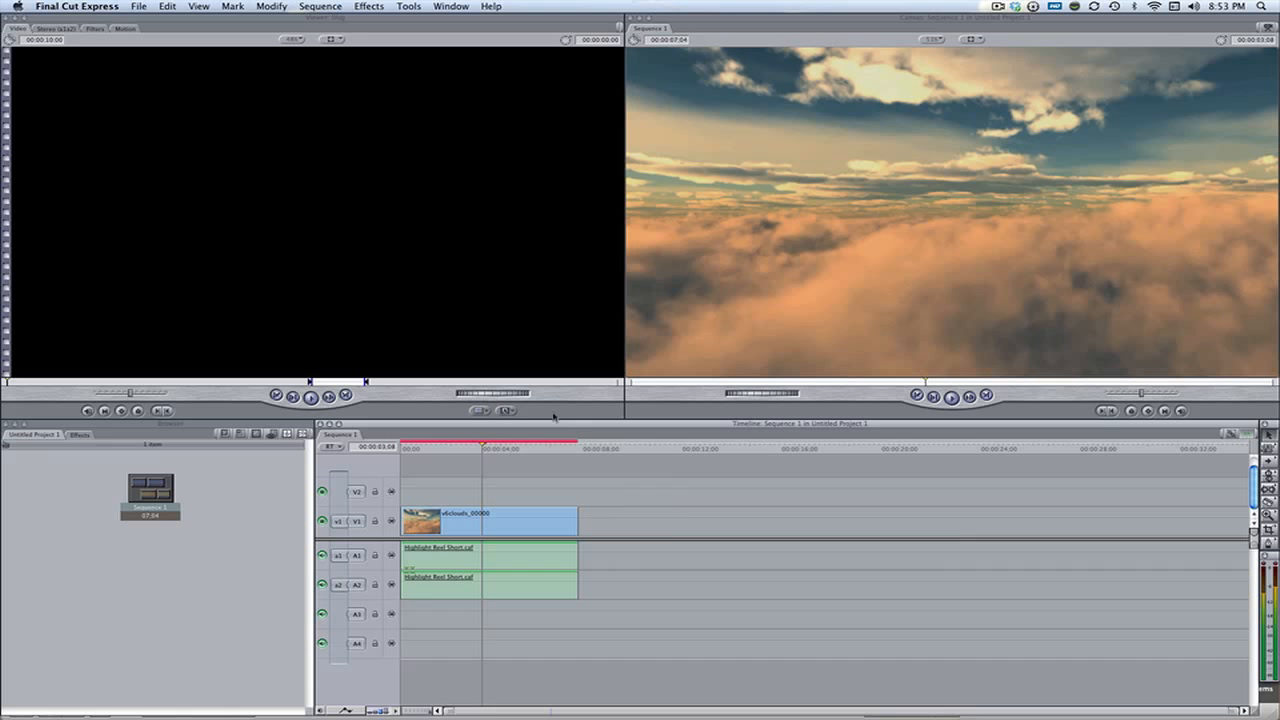
Create a Text generator title reading "Medieval Hollywood" and set its font to Cracked
left_click(509, 411)
mouse_move(576, 481)
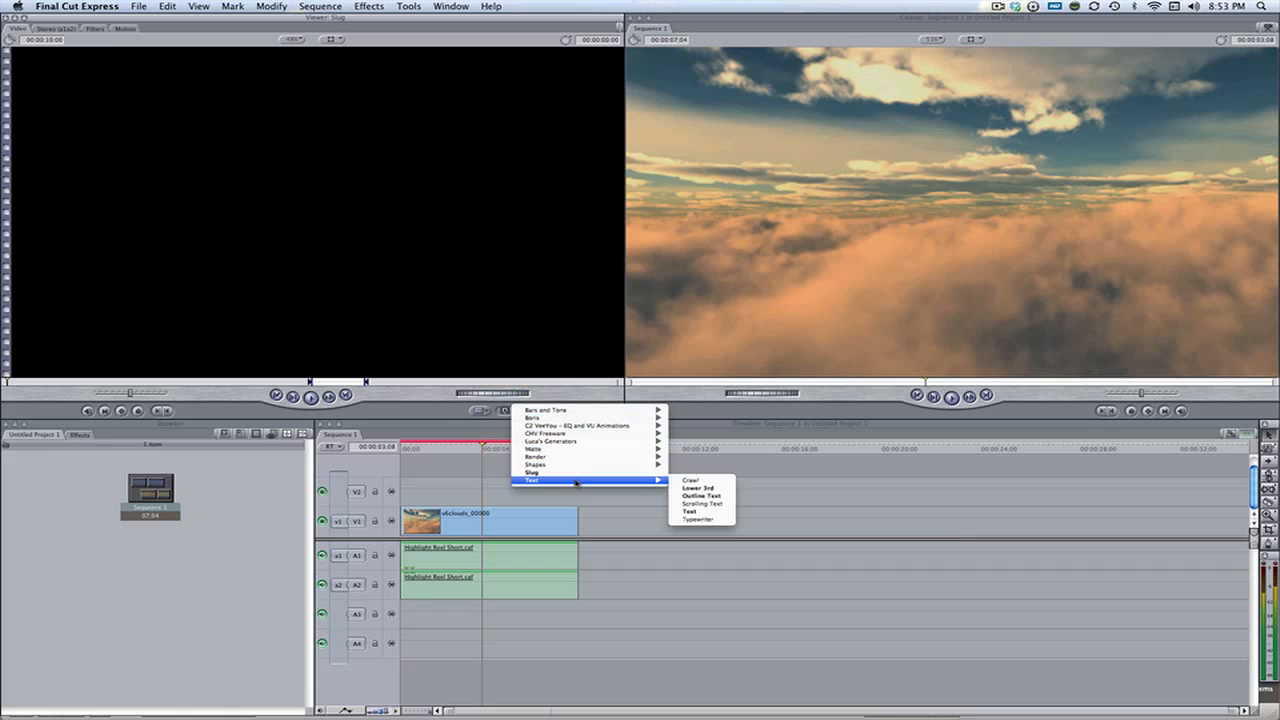
left_click(702, 511)
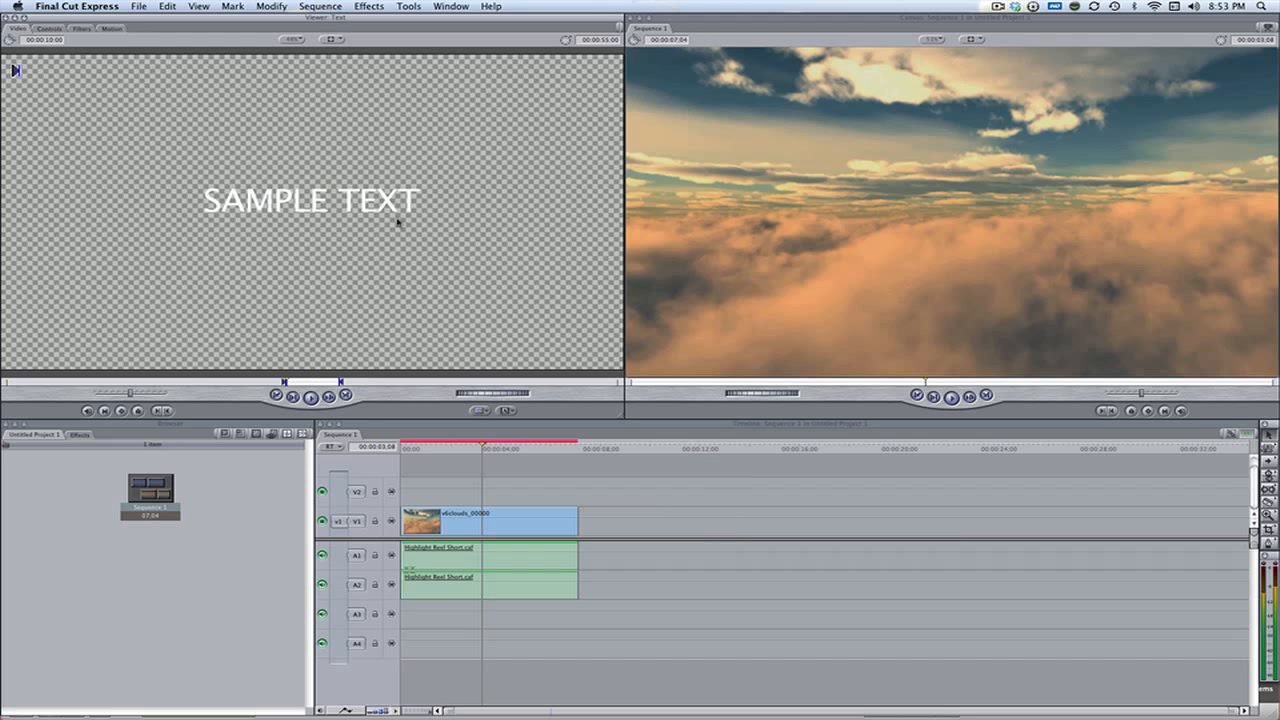
left_click(48, 28)
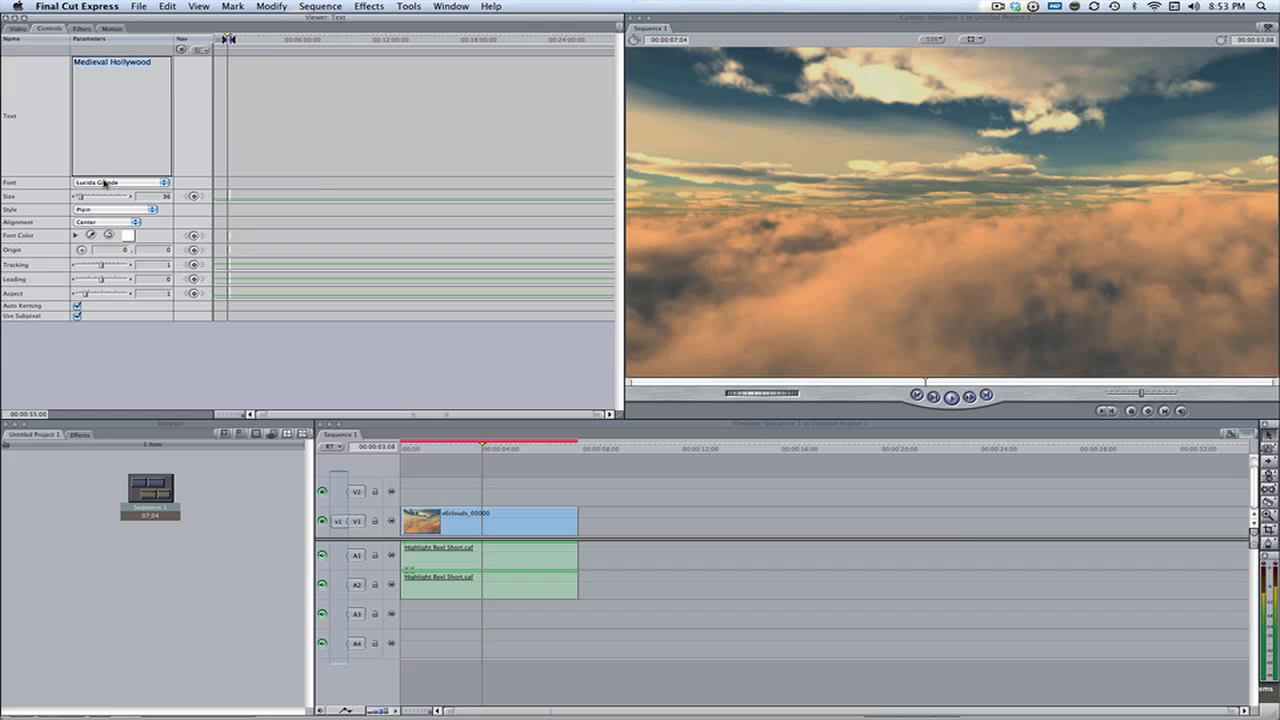
left_click(106, 183)
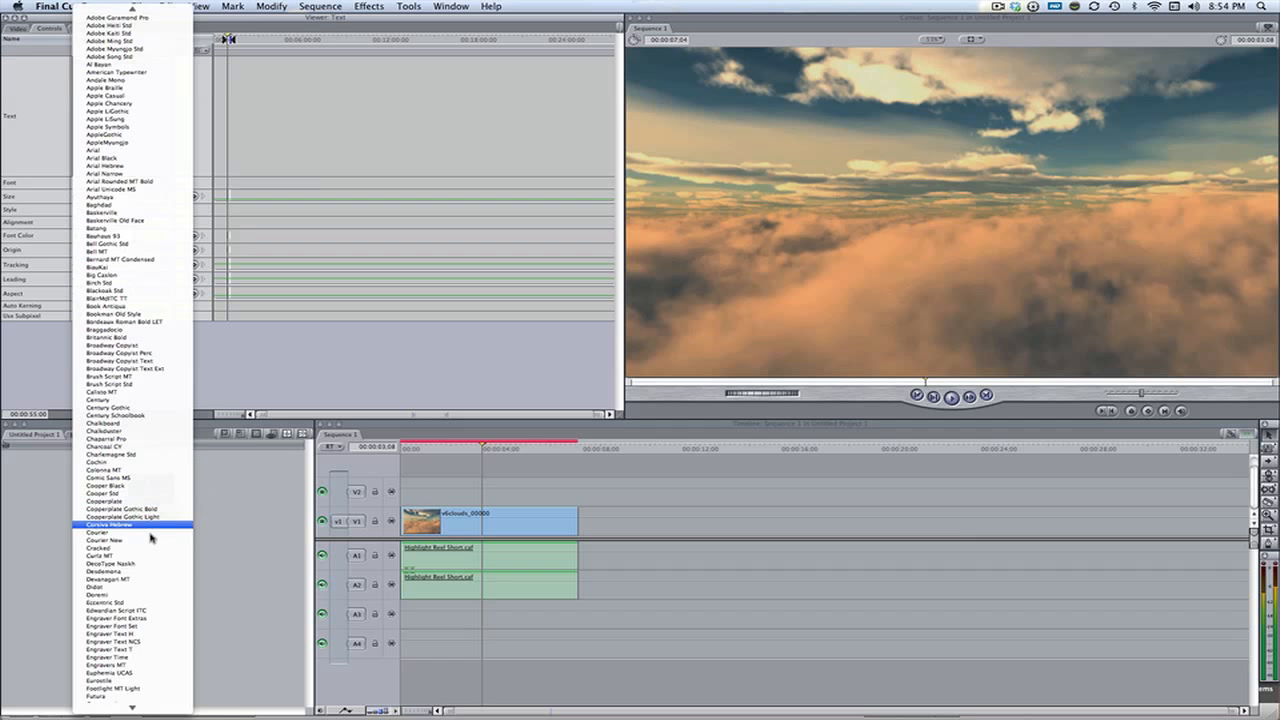
left_click(150, 548)
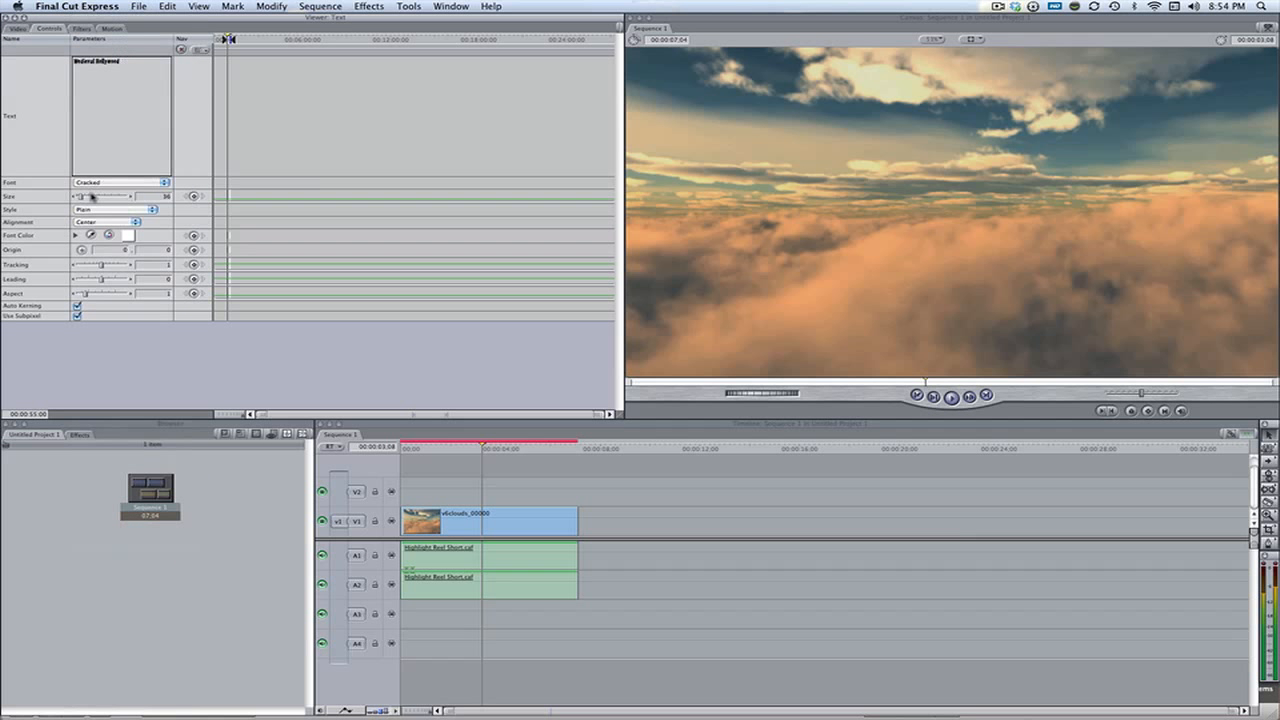
Set the title's font colour to red and its size to 122, checking how the text fits the frame
left_click(92, 197)
left_click(127, 236)
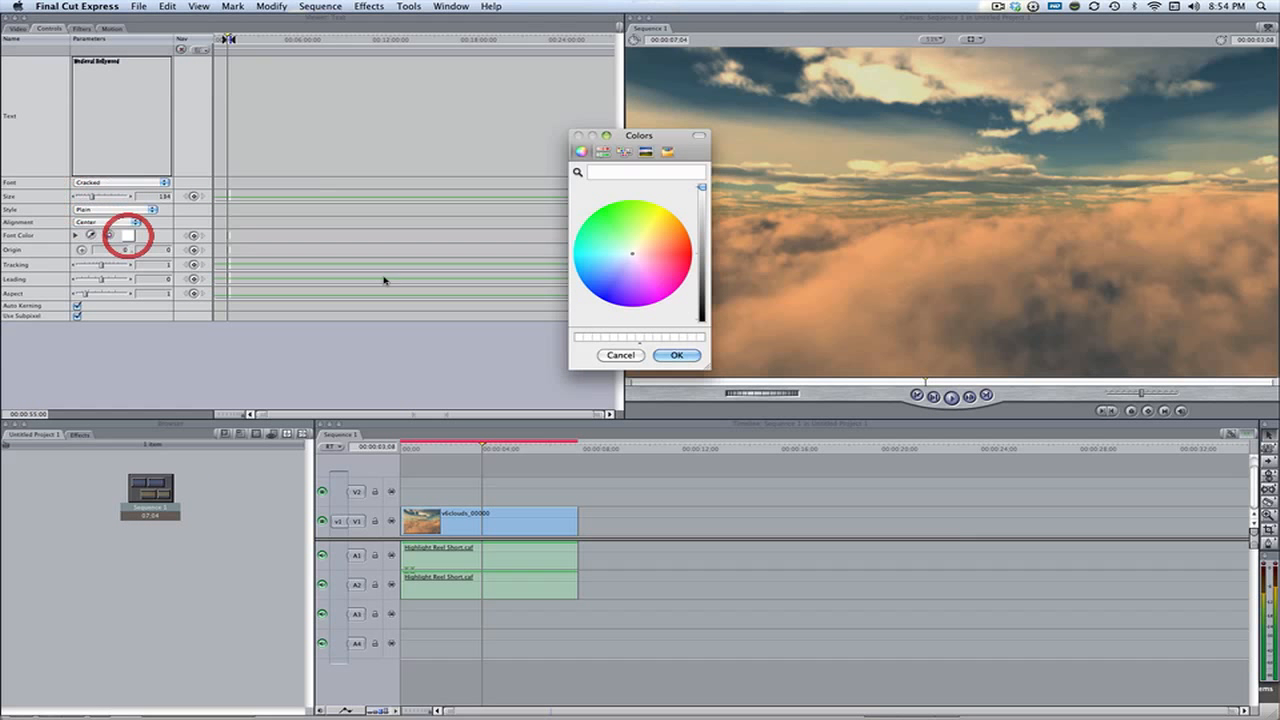
left_click_drag(654, 255, 697, 257)
left_click(676, 355)
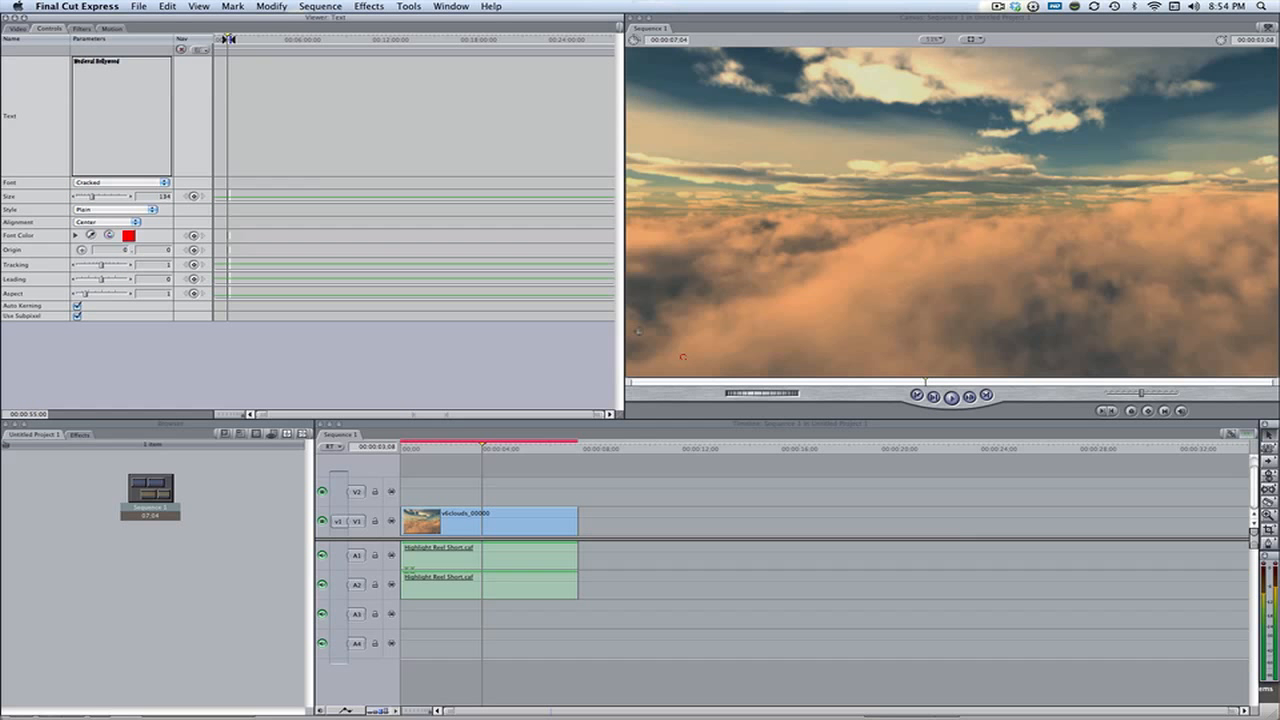
left_click(17, 28)
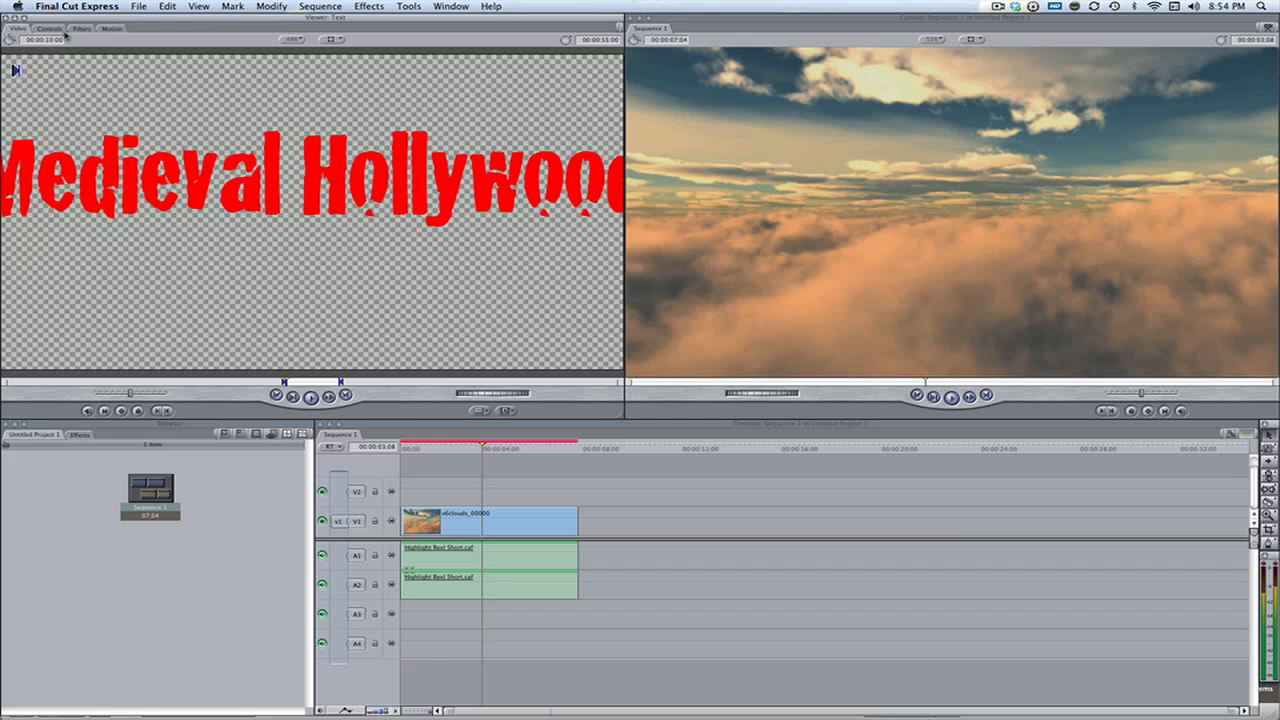
left_click(62, 30)
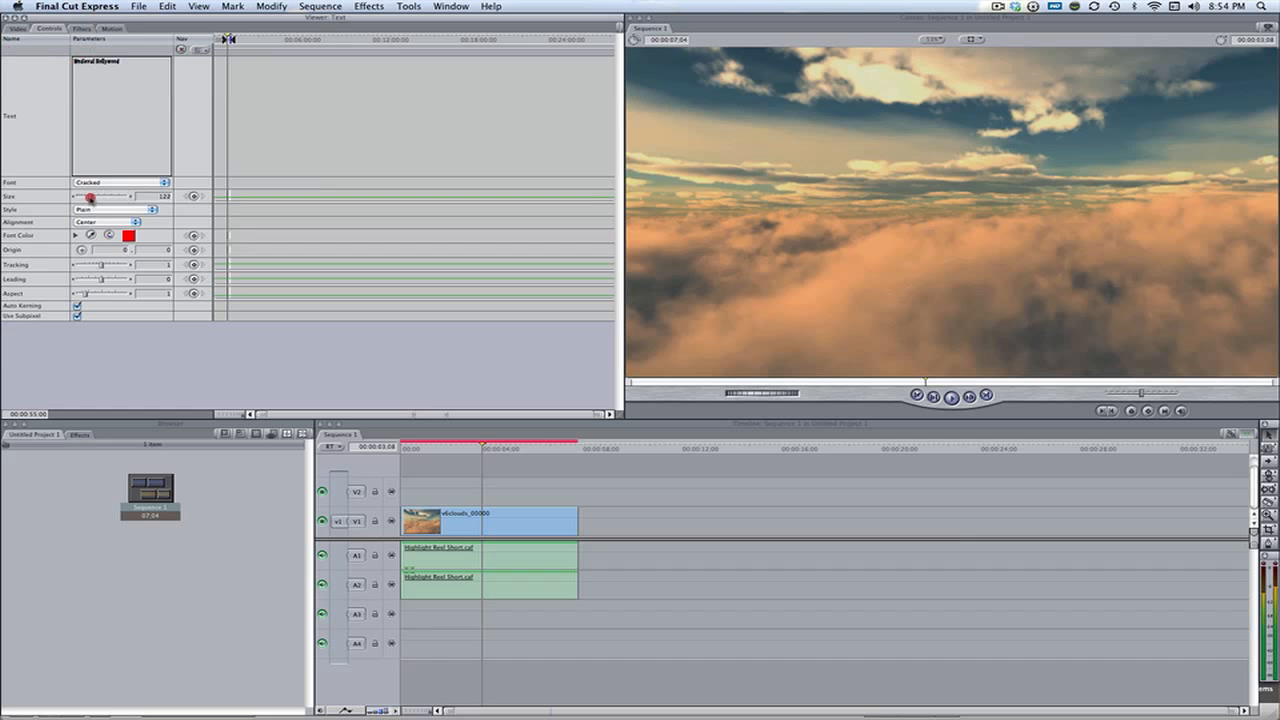
left_click(17, 28)
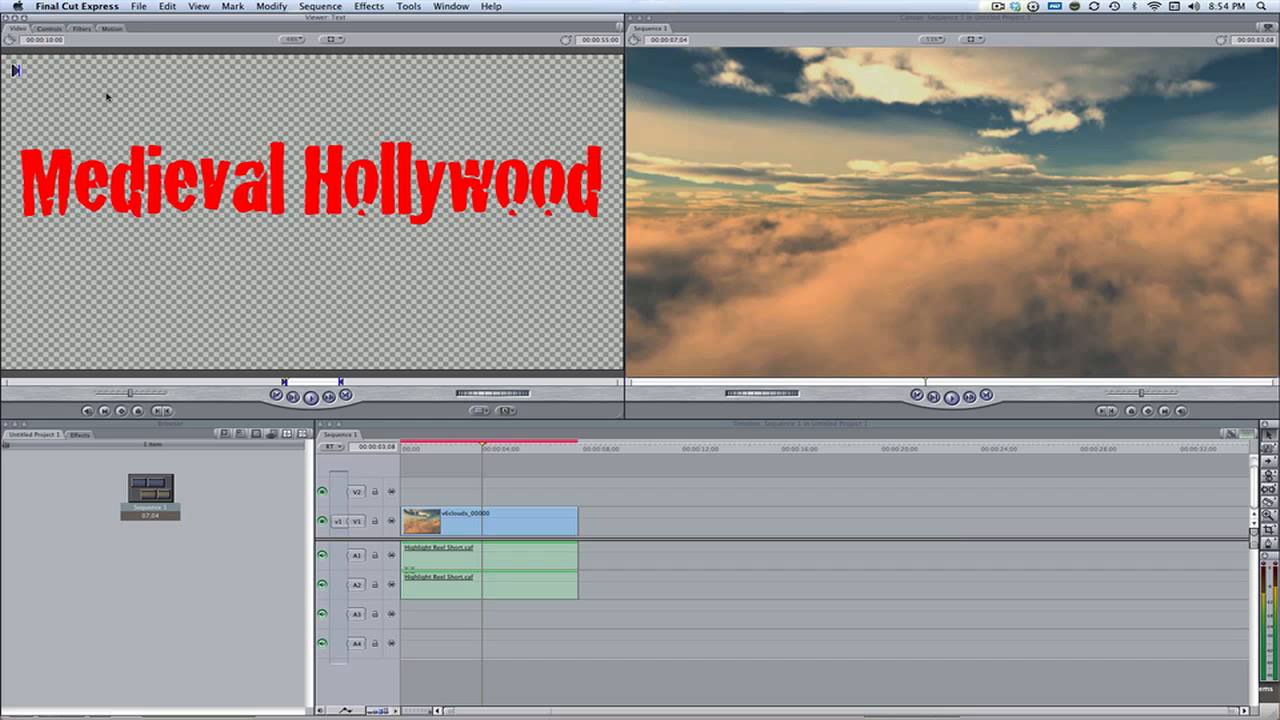
Place the title on track V2 above the clouds, cut it where the clouds clip ends and delete the remainder
left_click_drag(330, 242, 460, 495)
left_click(578, 486)
key("a")
left_click(614, 504)
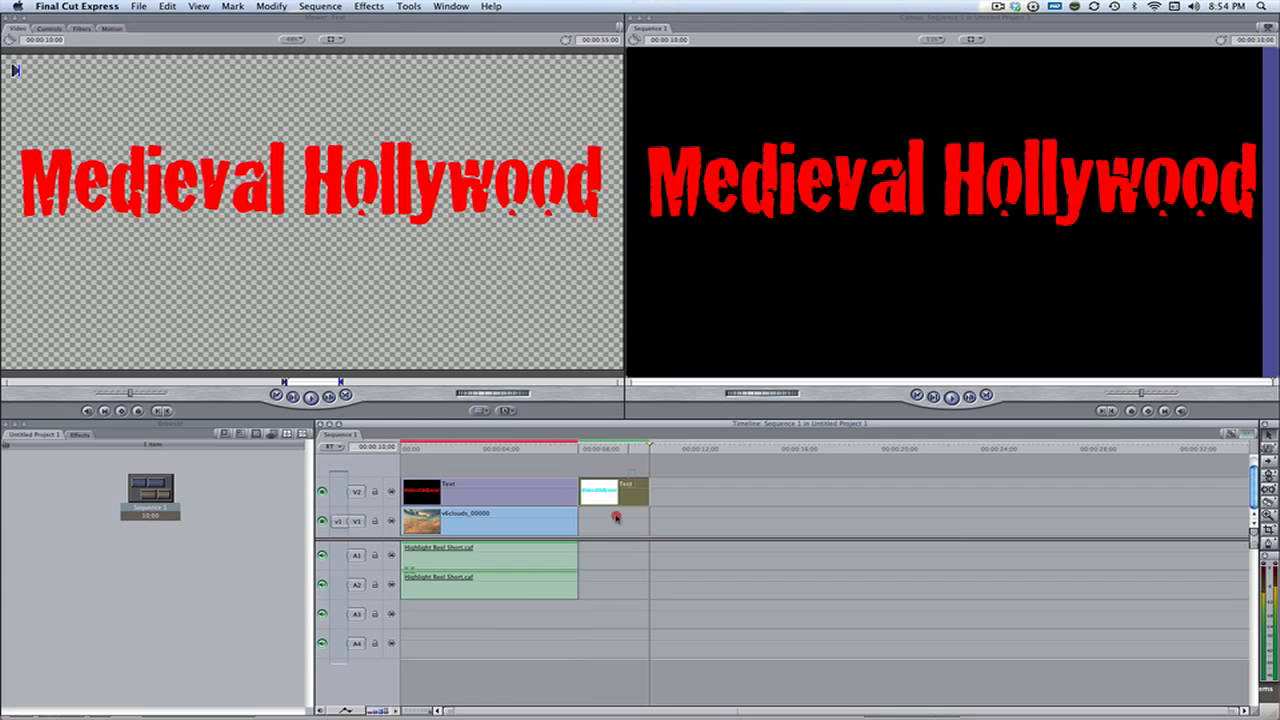
key("Delete")
left_click(456, 447)
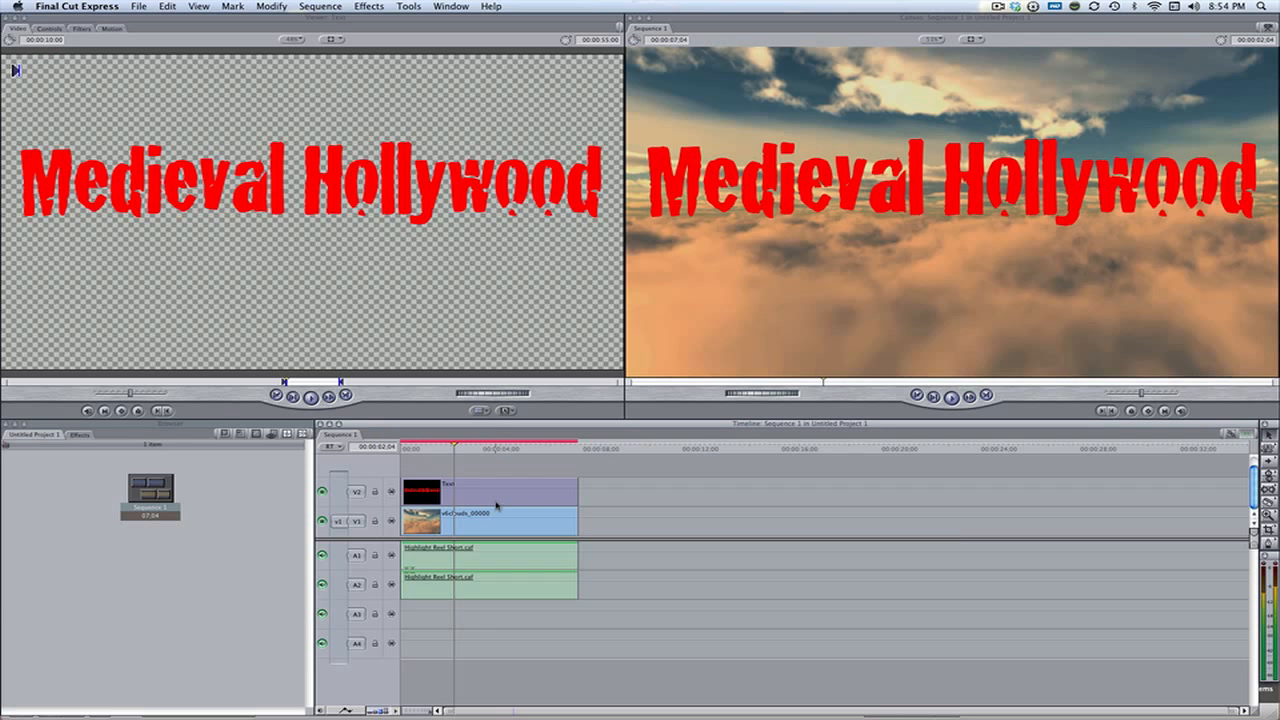
Scale the title down, move it above the top of the frame and add a motion keyframe at 00:00:02:04
double_click(497, 498)
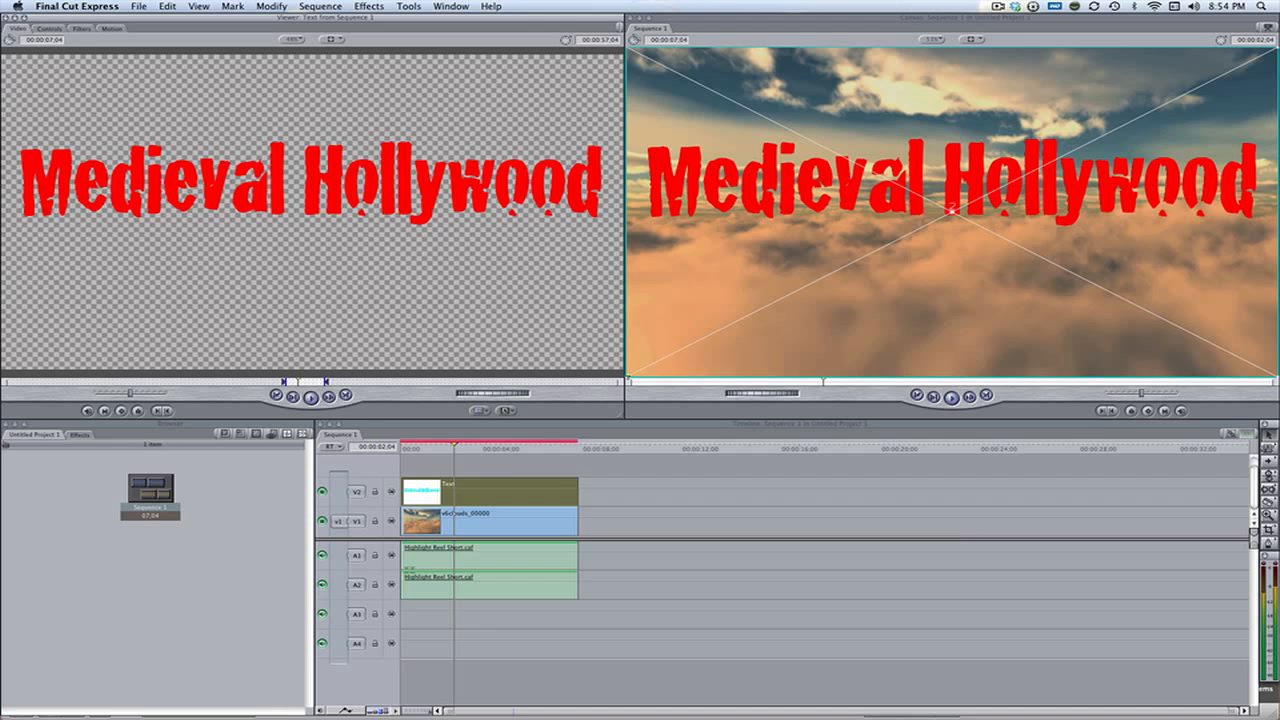
left_click_drag(628, 376, 699, 340)
left_click_drag(900, 320, 931, 138)
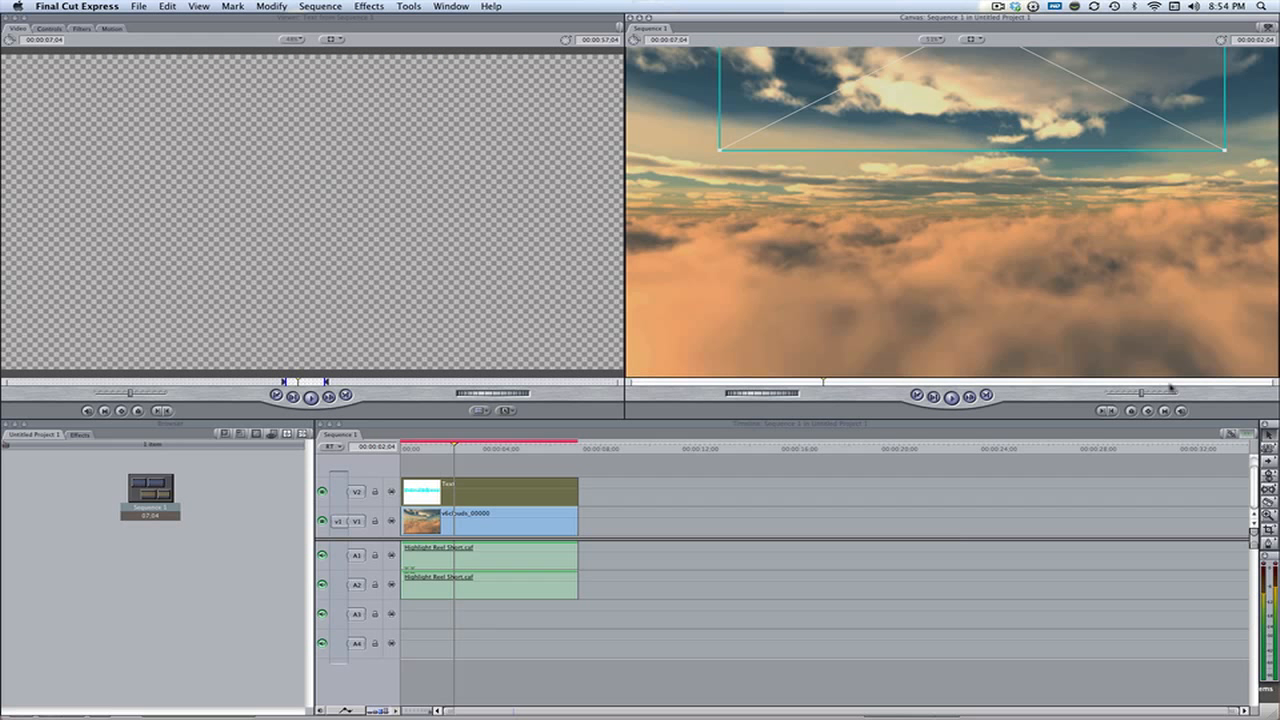
left_click(1149, 411)
Try to apply a Perspective video filter to the title clip
left_click(383, 6)
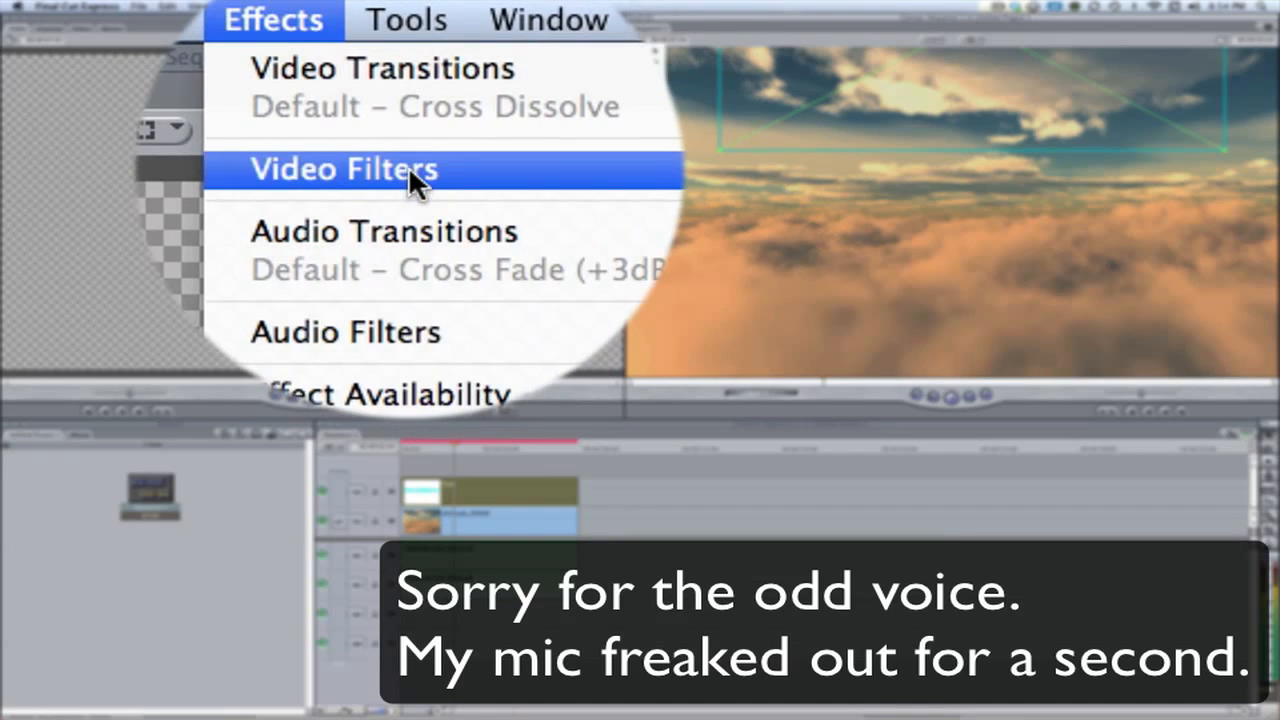
mouse_move(410, 170)
mouse_move(606, 251)
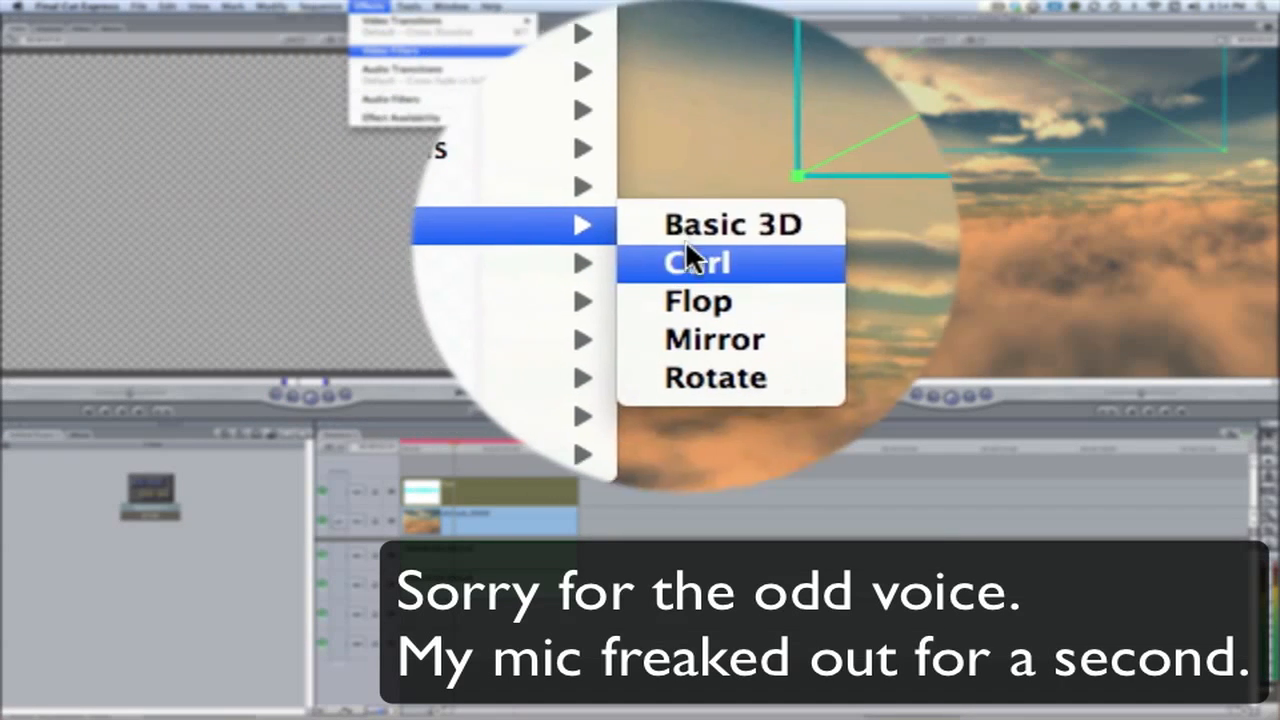
left_click(688, 256)
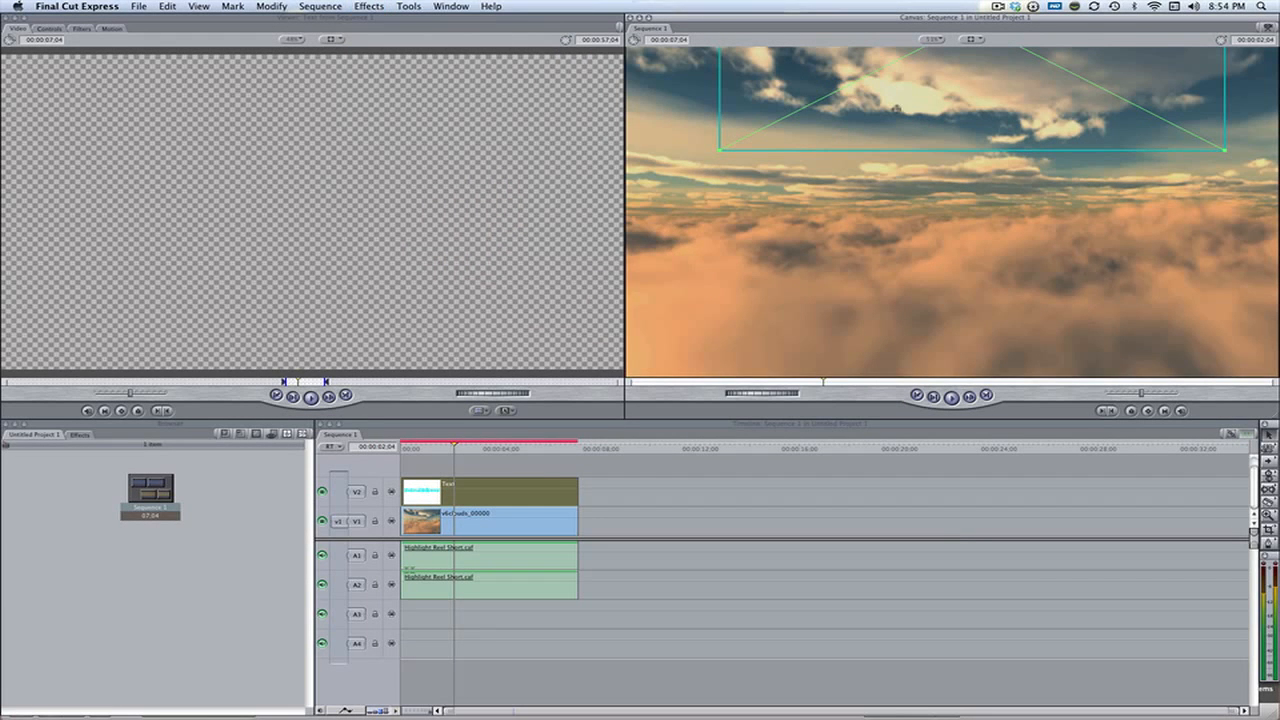
Move the title down into the frame and apply the Basic 3D perspective filter to it
left_click_drag(926, 117, 941, 231)
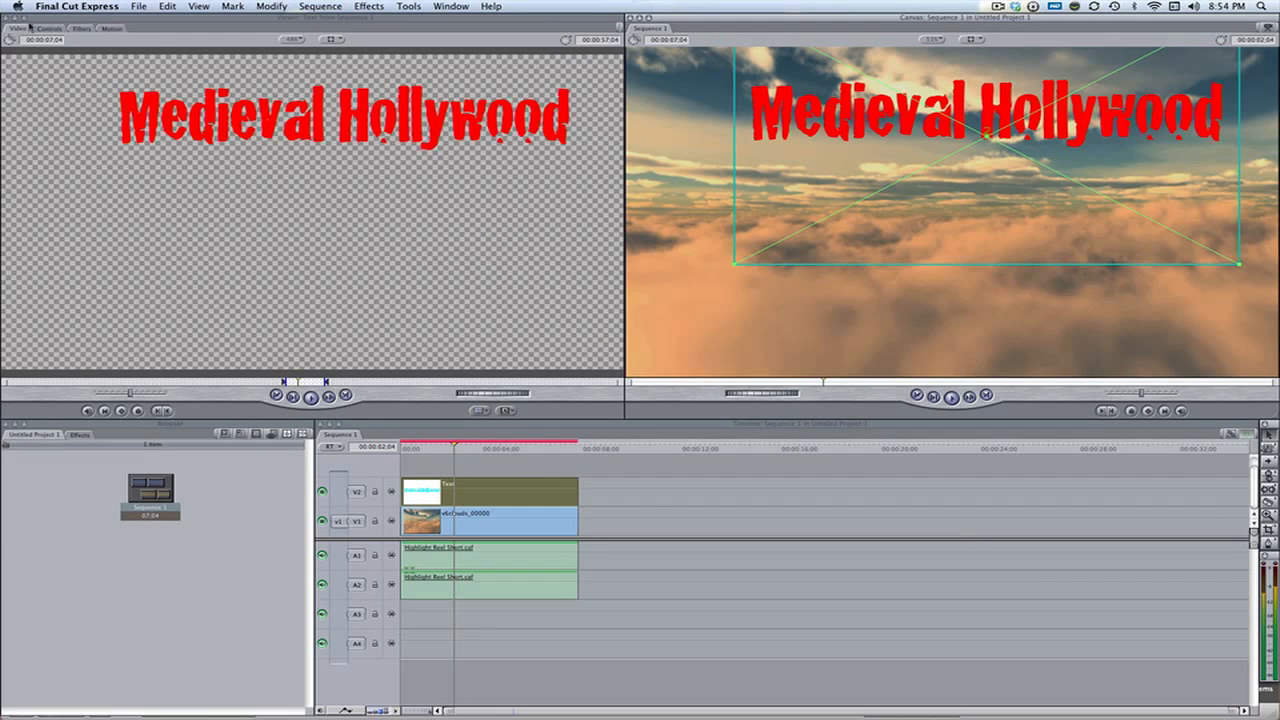
left_click(44, 28)
left_click(86, 28)
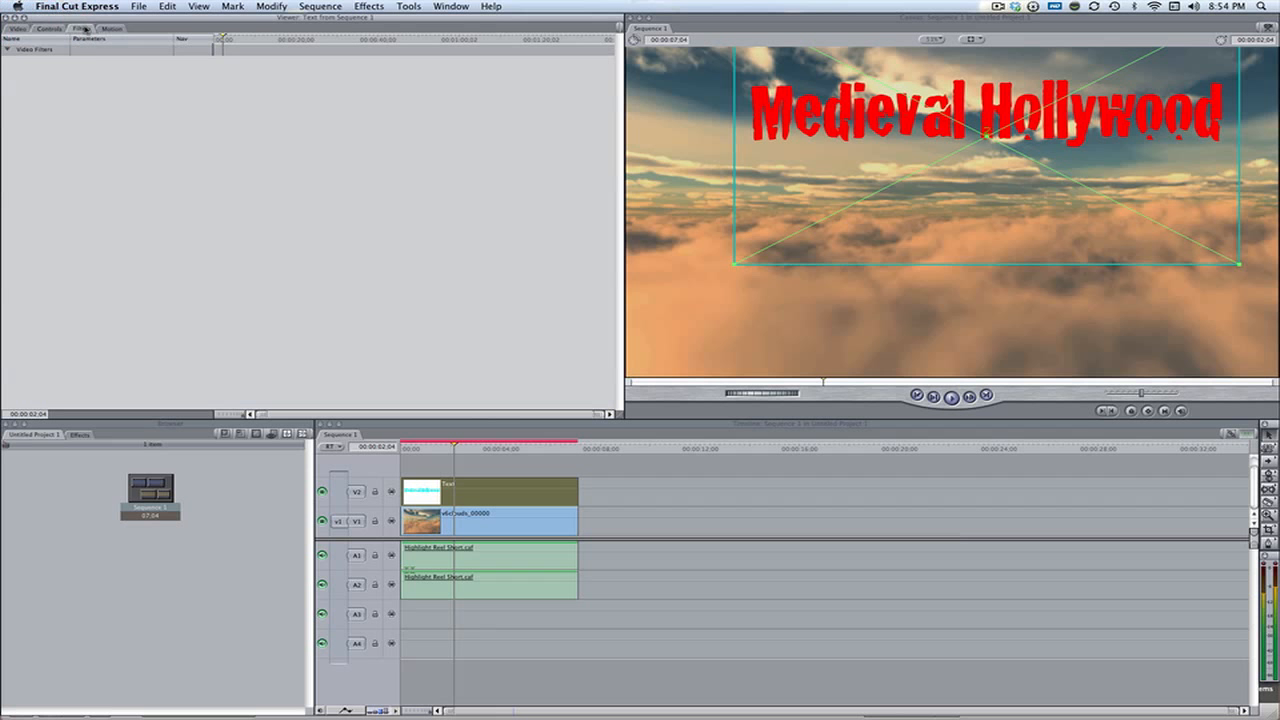
double_click(509, 497)
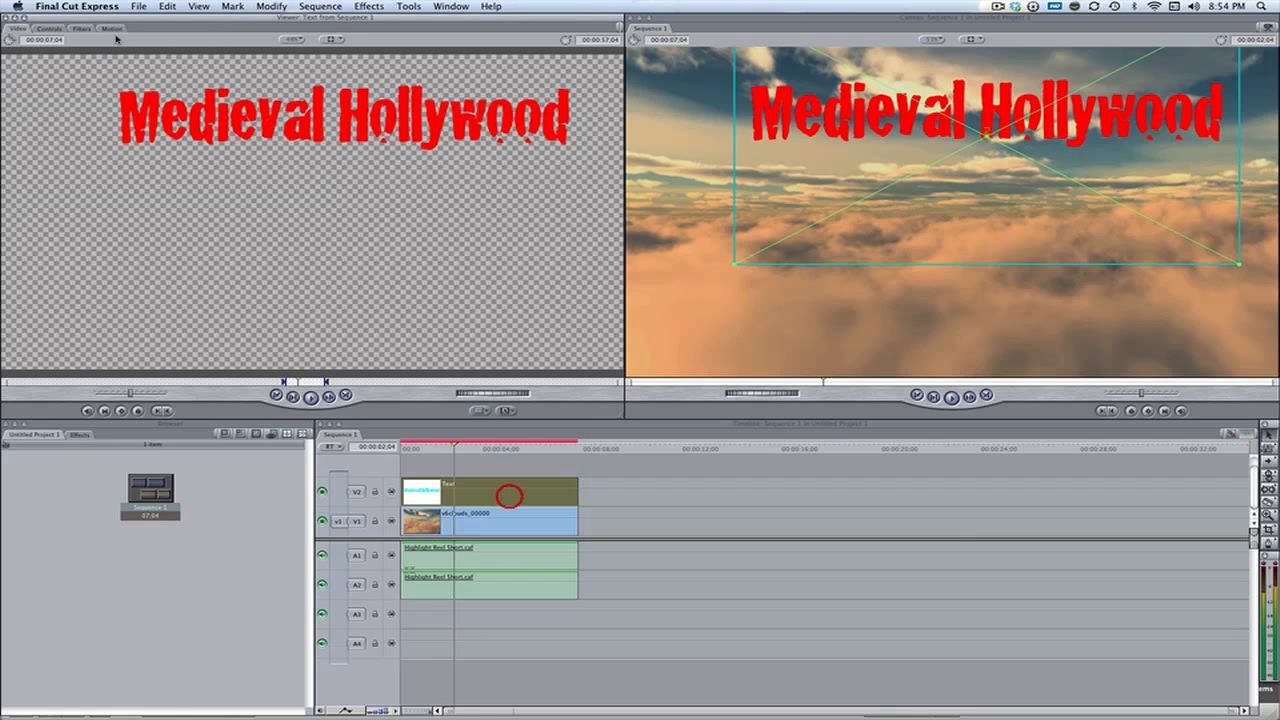
left_click(76, 28)
left_click(369, 6)
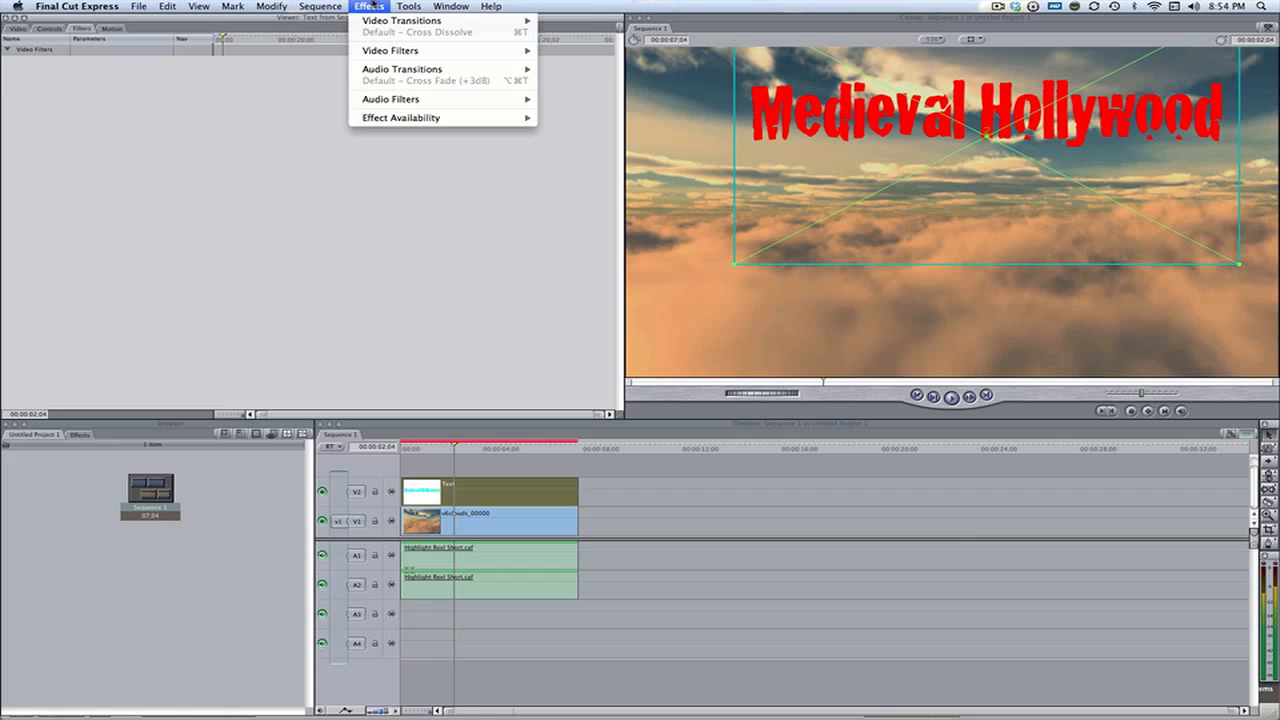
mouse_move(405, 50)
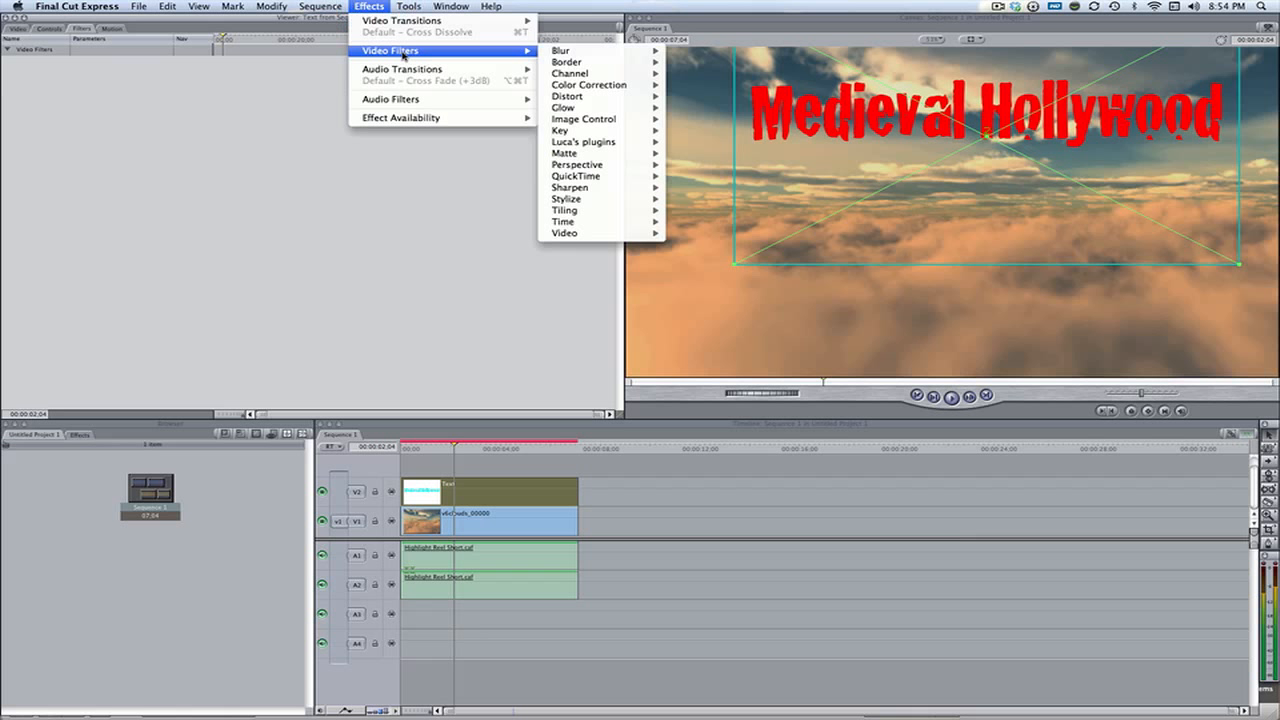
mouse_move(610, 166)
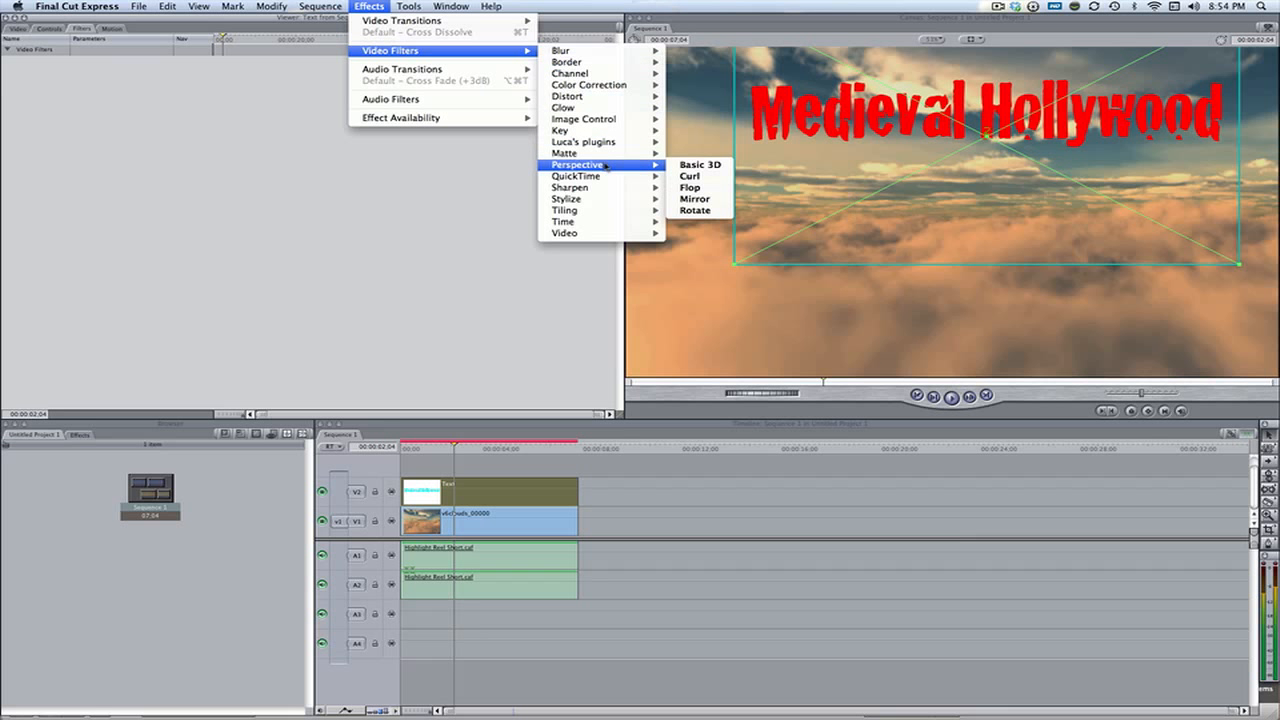
left_click(690, 167)
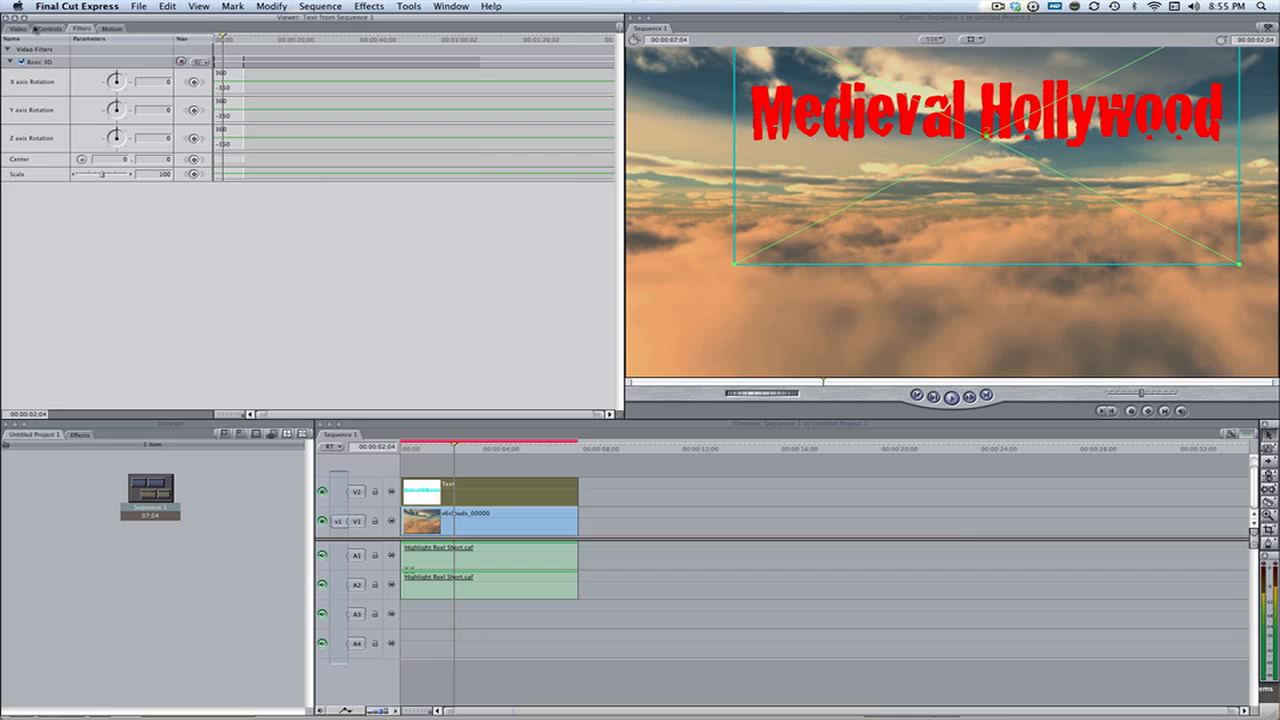
Keyframe the Basic 3D X axis rotation at 70 at 00:00:02:04, and shrink and move the title above the frame
left_click_drag(116, 80, 145, 75)
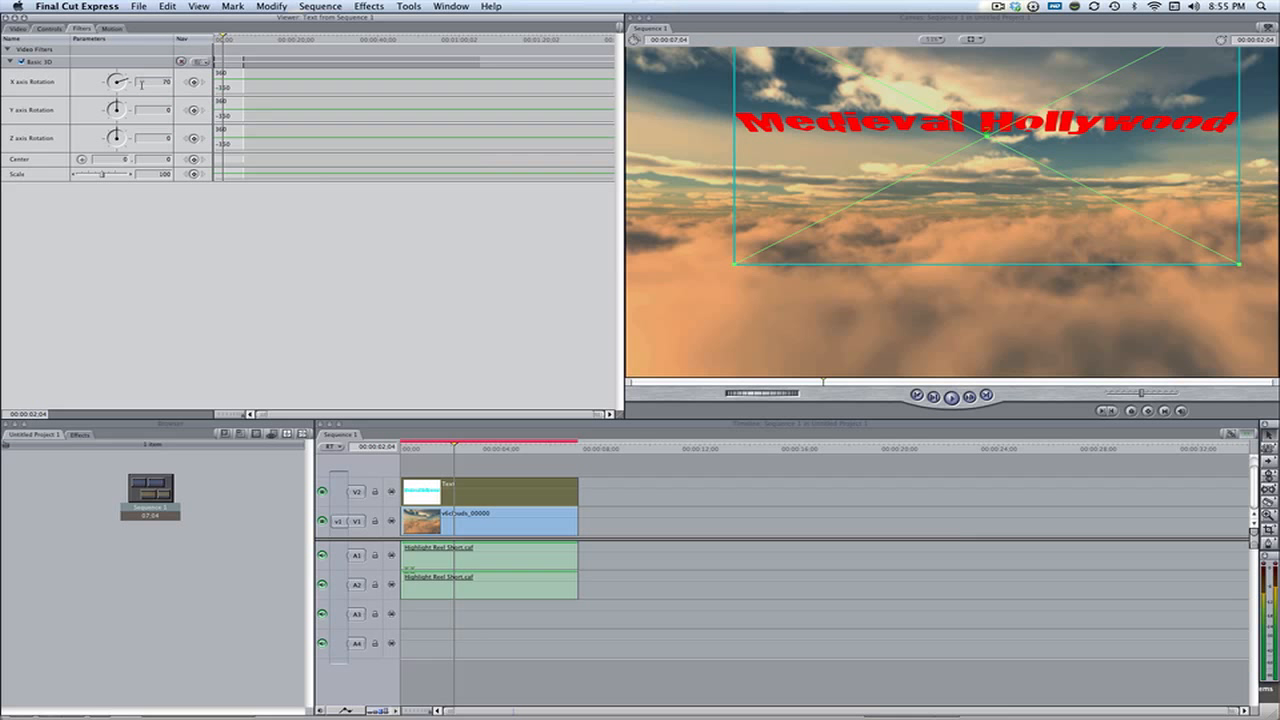
left_click(194, 83)
left_click_drag(736, 264, 784, 235)
left_click_drag(955, 228, 934, 126)
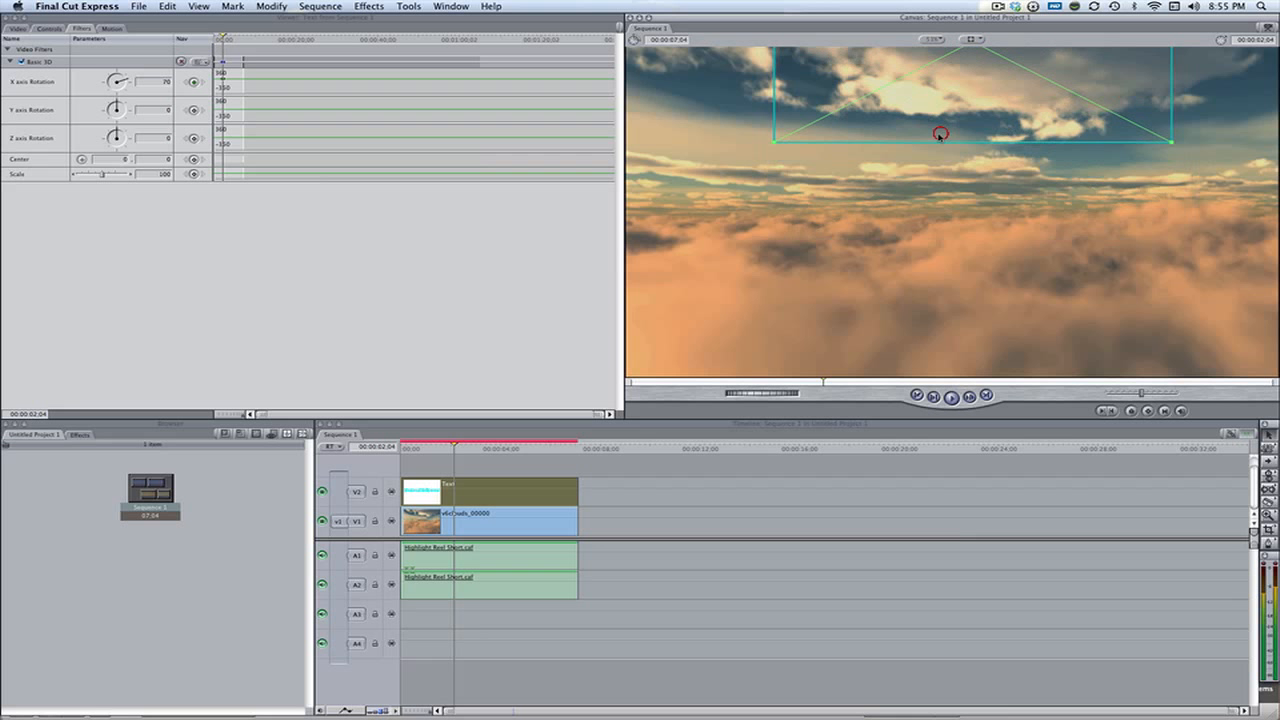
Add a motion keyframe at 00:00:04:05, enlarge the title and move it down into the upper part of the frame
left_click(504, 449)
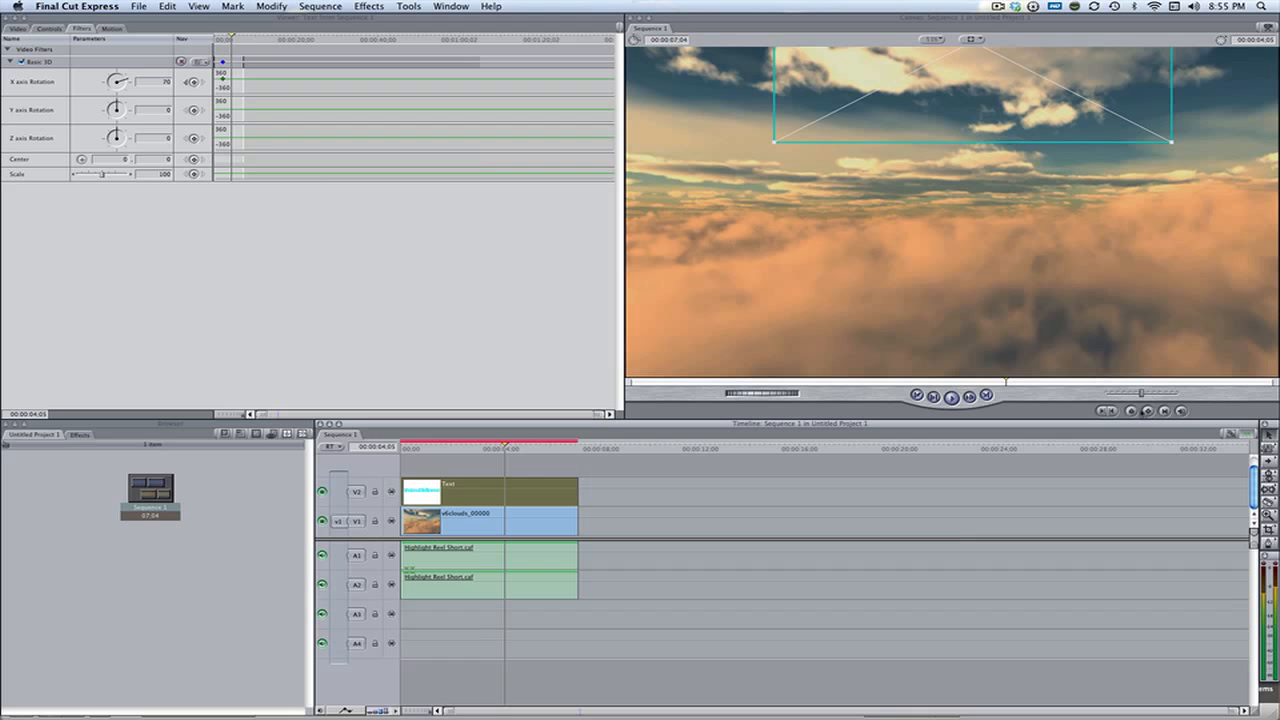
left_click(1148, 412)
left_click_drag(1002, 106, 1001, 131)
left_click_drag(775, 166, 679, 213)
left_click_drag(919, 168, 925, 207)
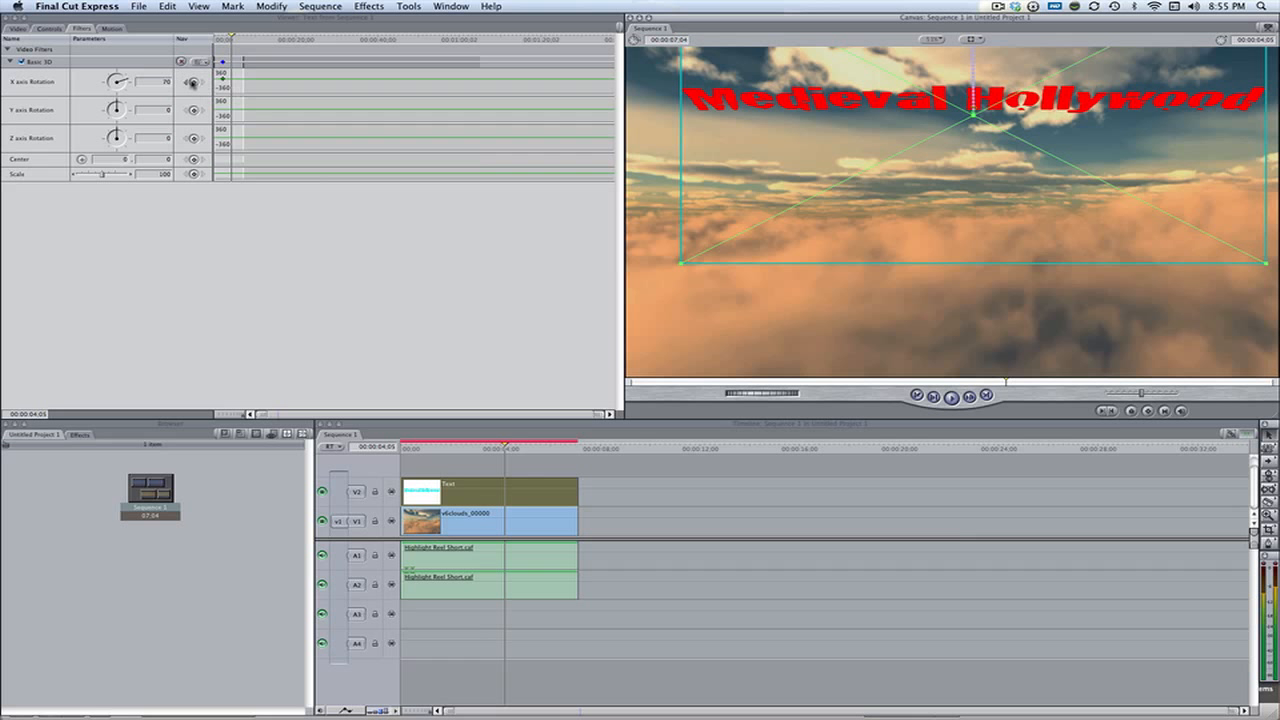
Add an X axis rotation keyframe at 00:00:04:05 with the value -36 and lower the title slightly
left_click(192, 82)
left_click_drag(118, 80, 113, 77)
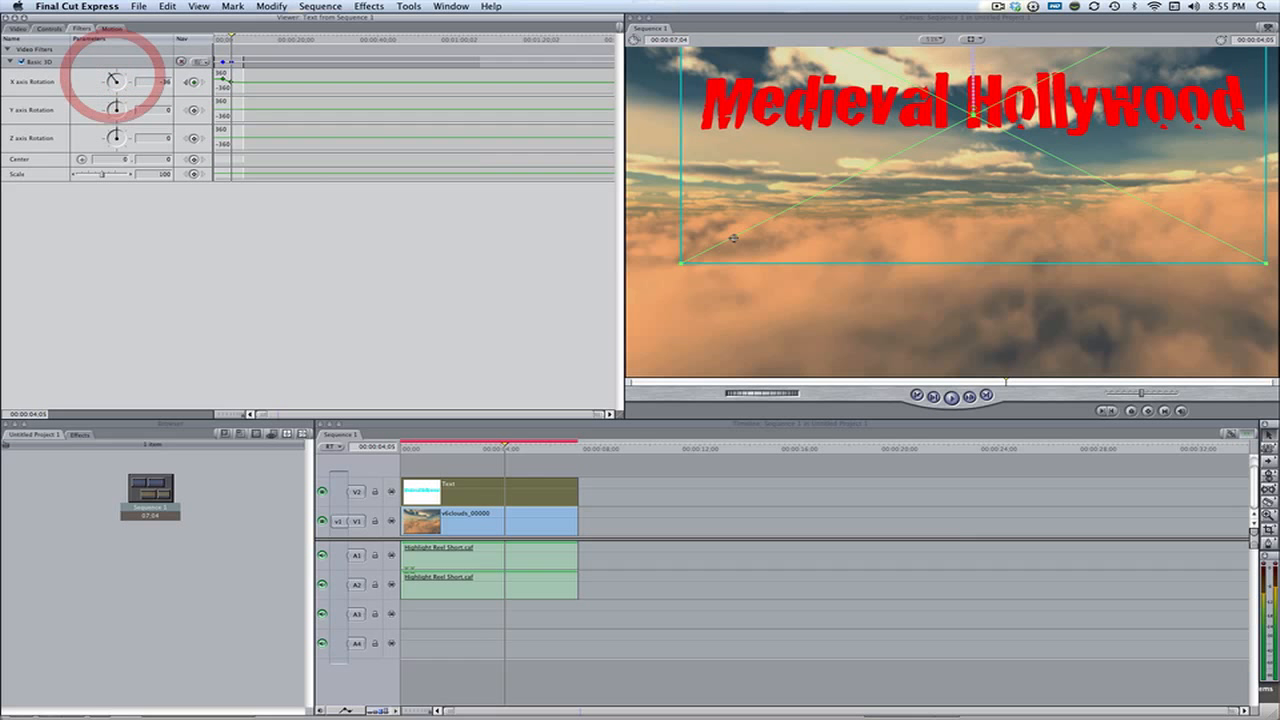
left_click_drag(994, 213, 988, 238)
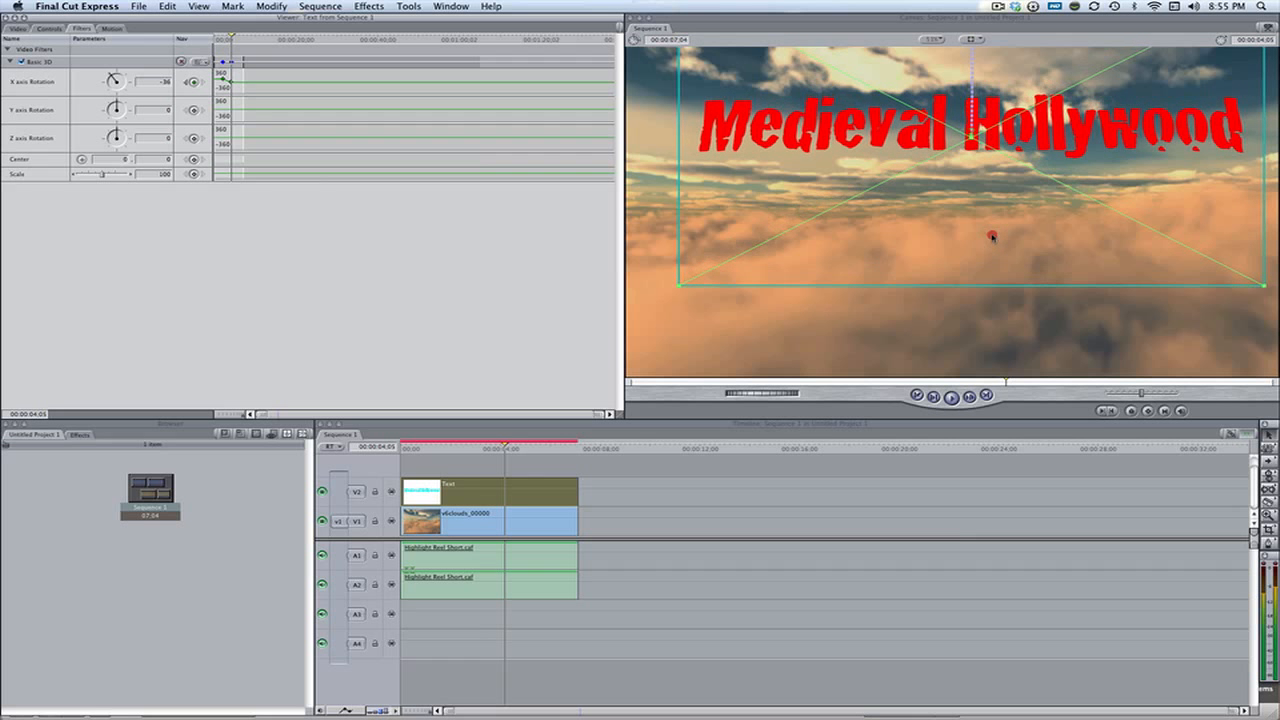
Render all clips in the sequence and play it back from the start
left_click_drag(640, 490, 531, 600)
key("super+r")
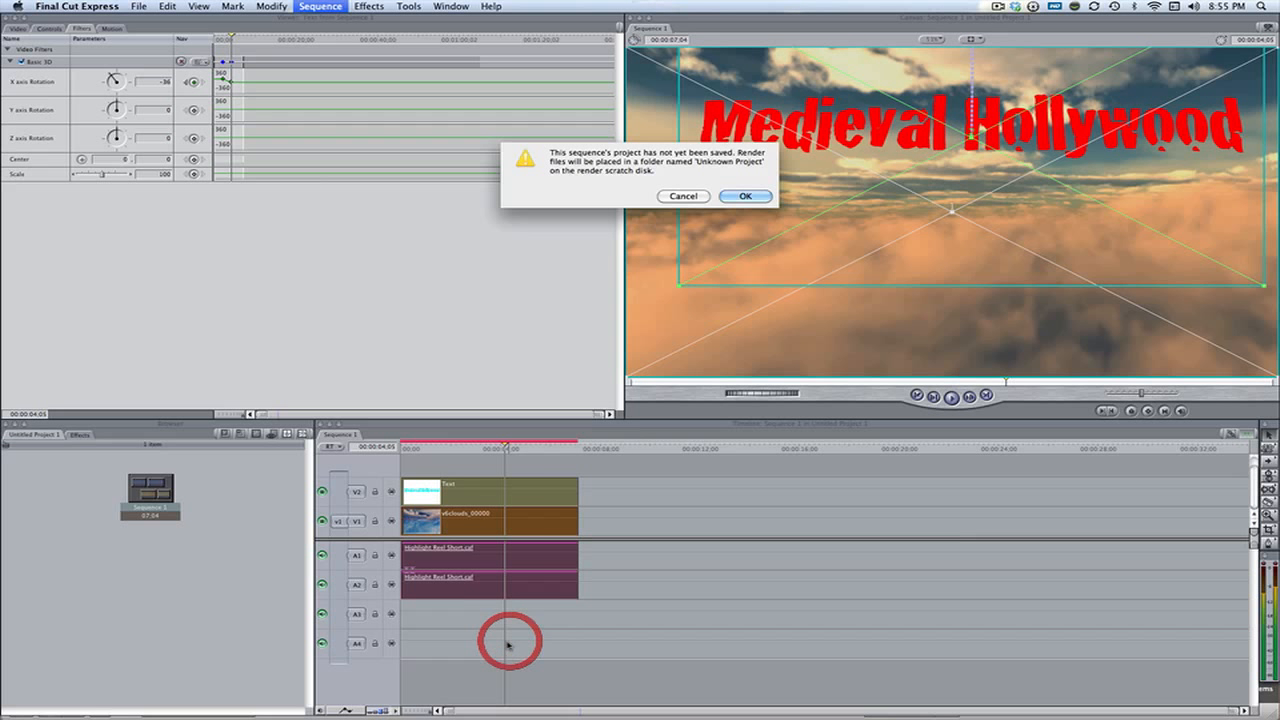
key("Return")
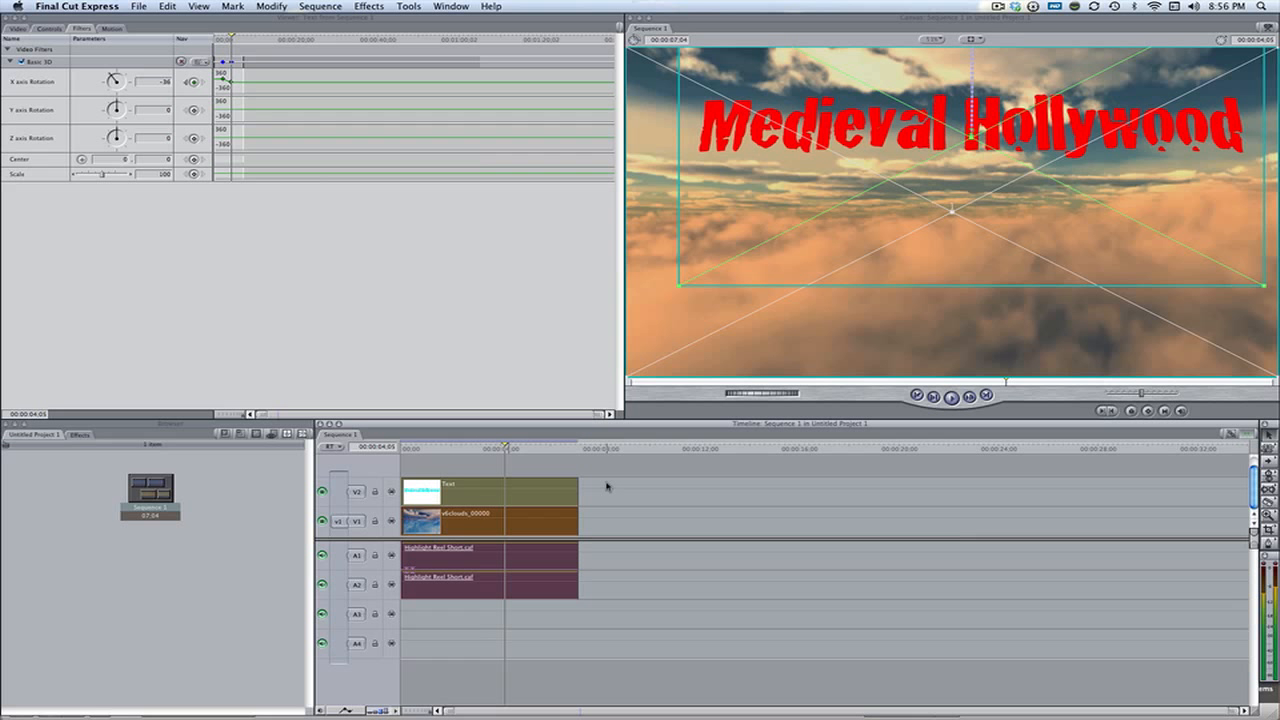
left_click(403, 448)
left_click(745, 500)
key("space")
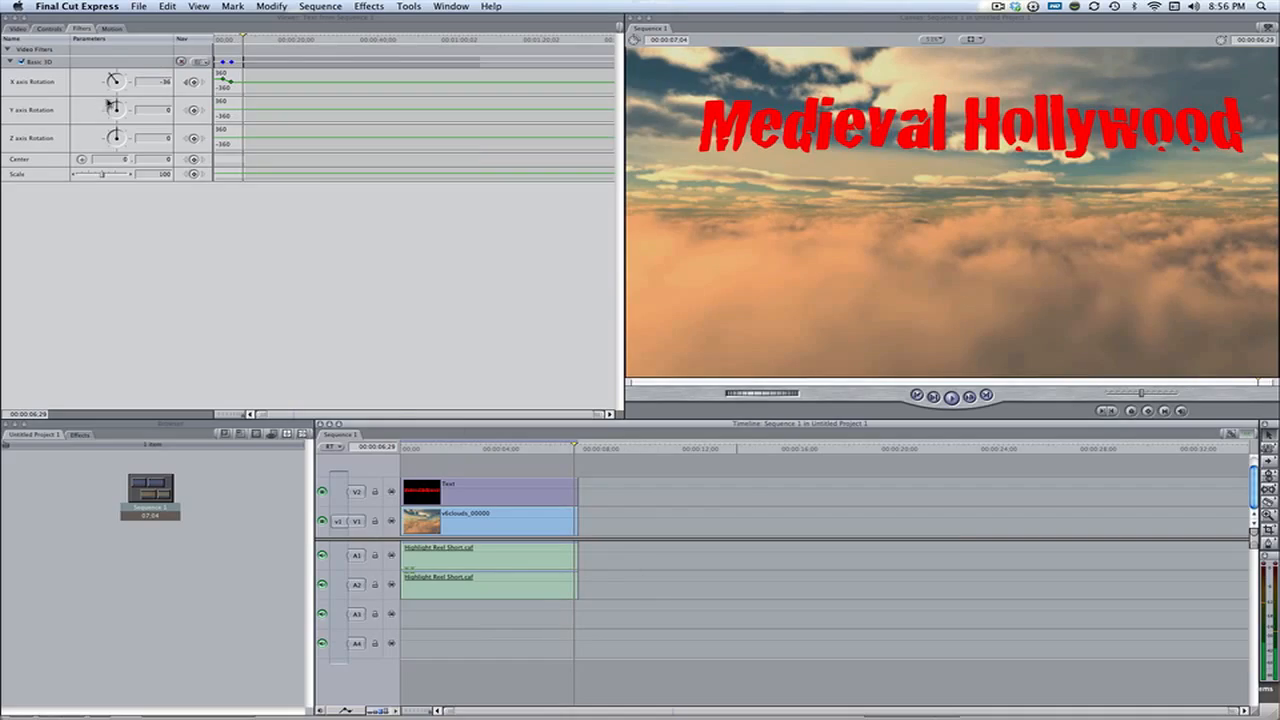
Show the desktop and open the Images folder inside Videos Archive on the 2 TB drive in Finder
left_click(20, 28)
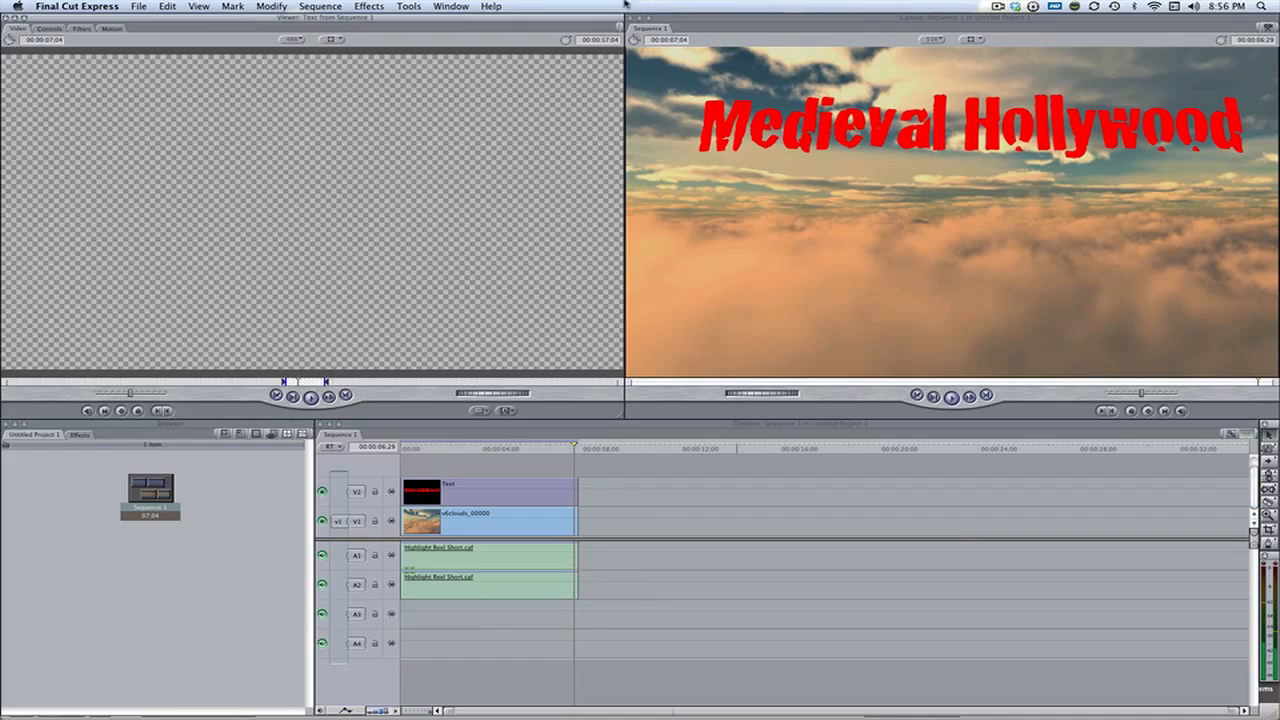
key("F9")
key("F9")
key("F11")
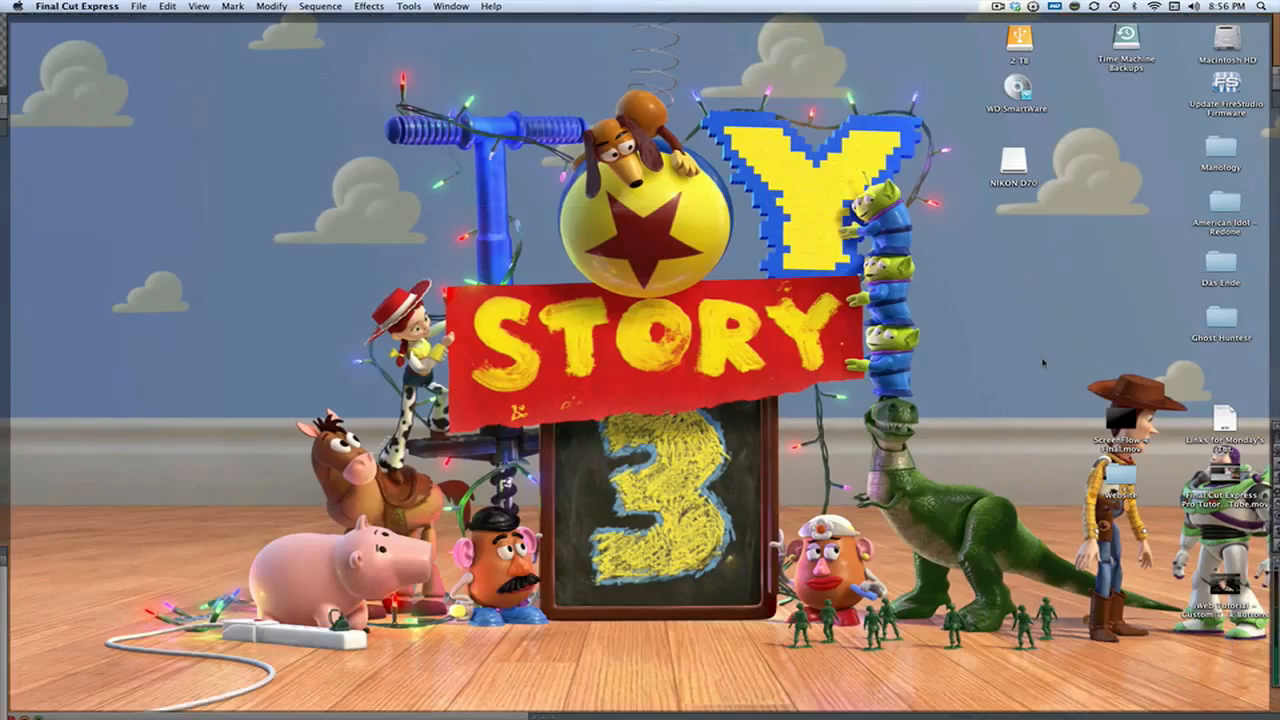
double_click(1018, 38)
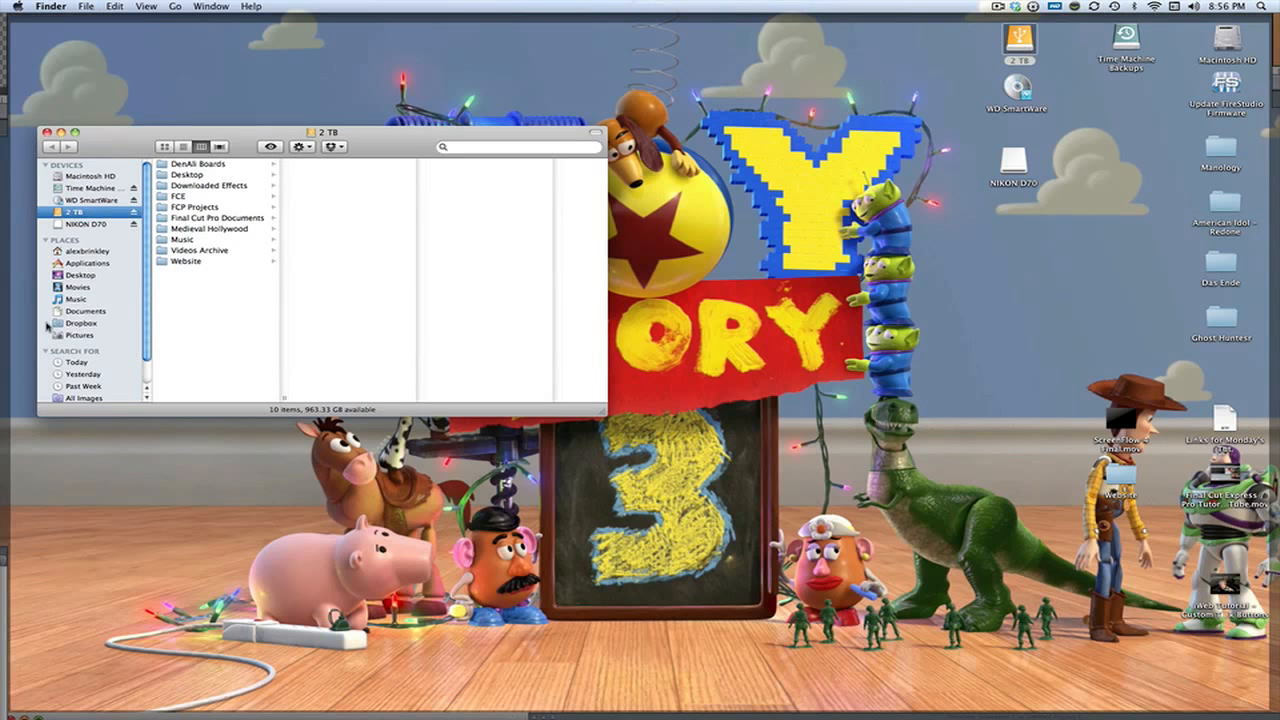
left_click(204, 250)
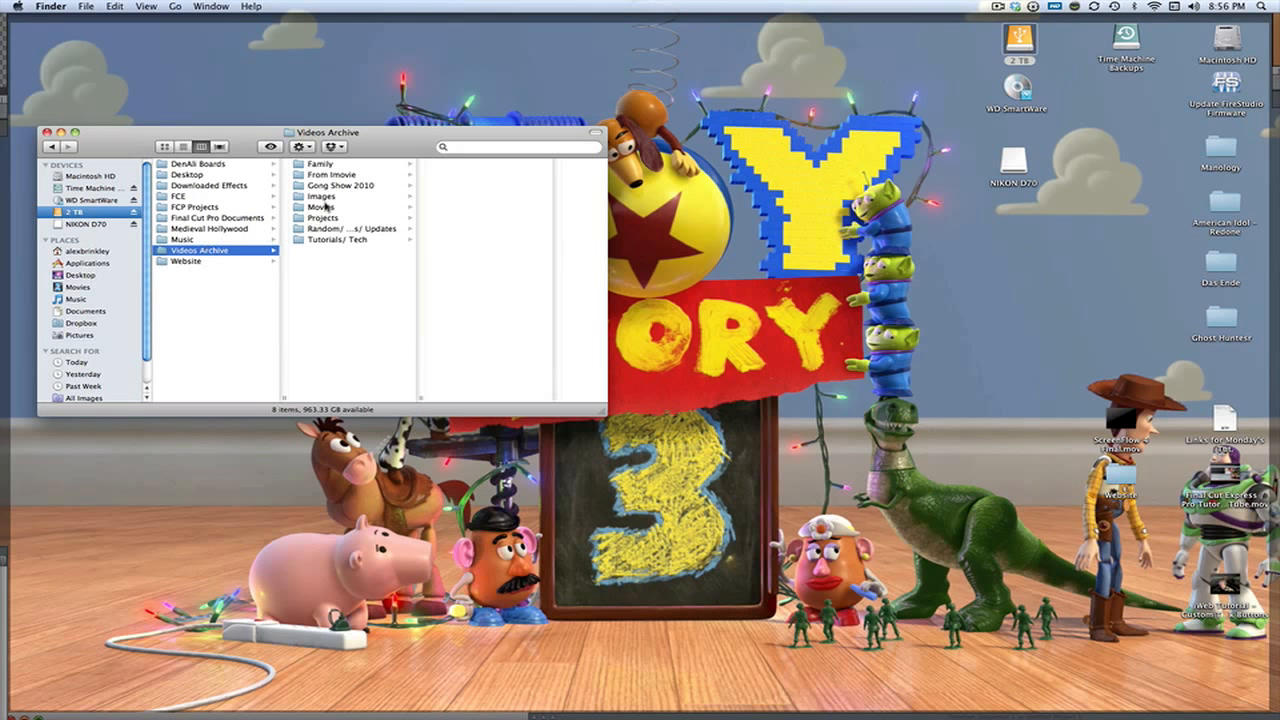
left_click(328, 207)
left_click(366, 197)
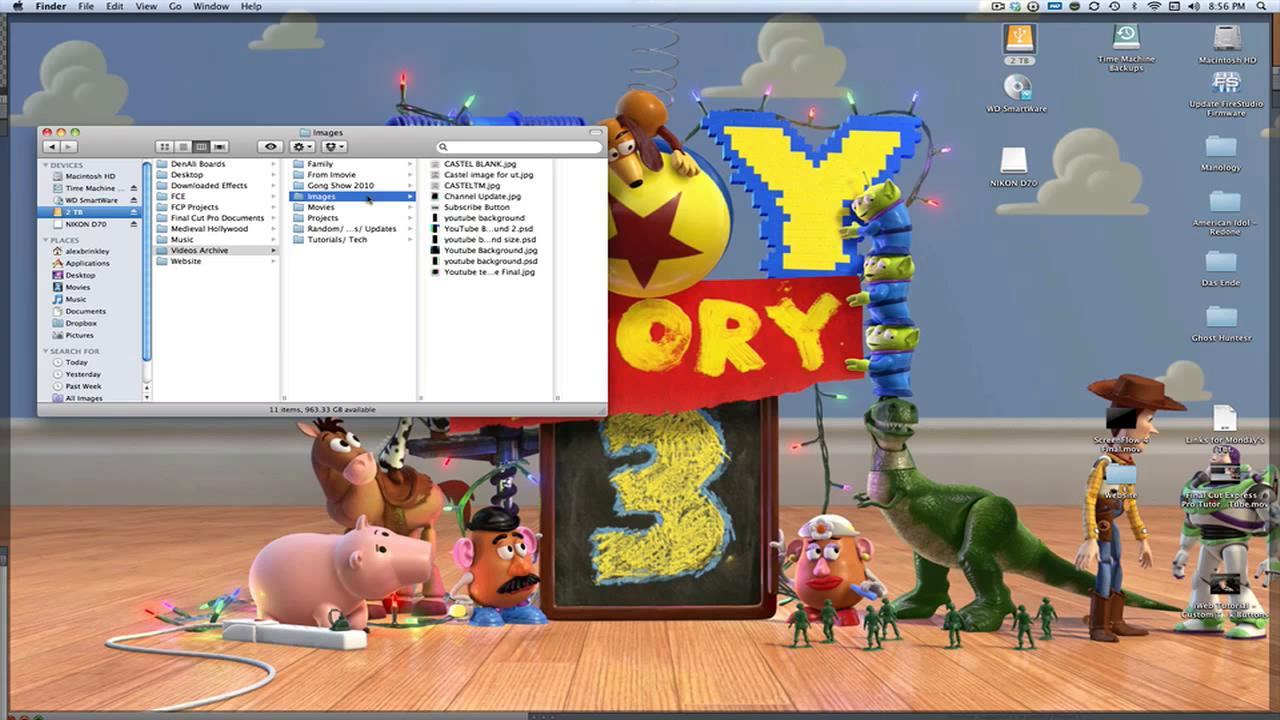
Select the image CASTELTM.jpg in the Images folder and preview it
left_click(510, 175)
left_click(416, 187)
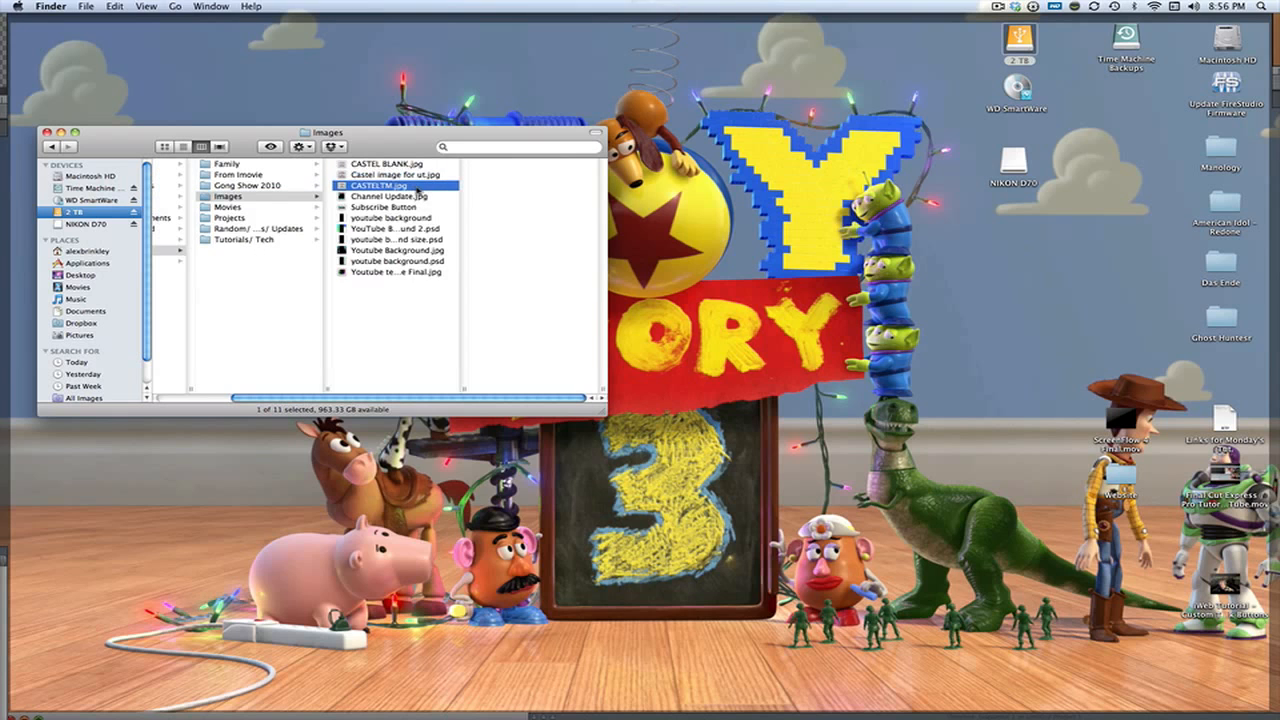
key("space")
key("space")
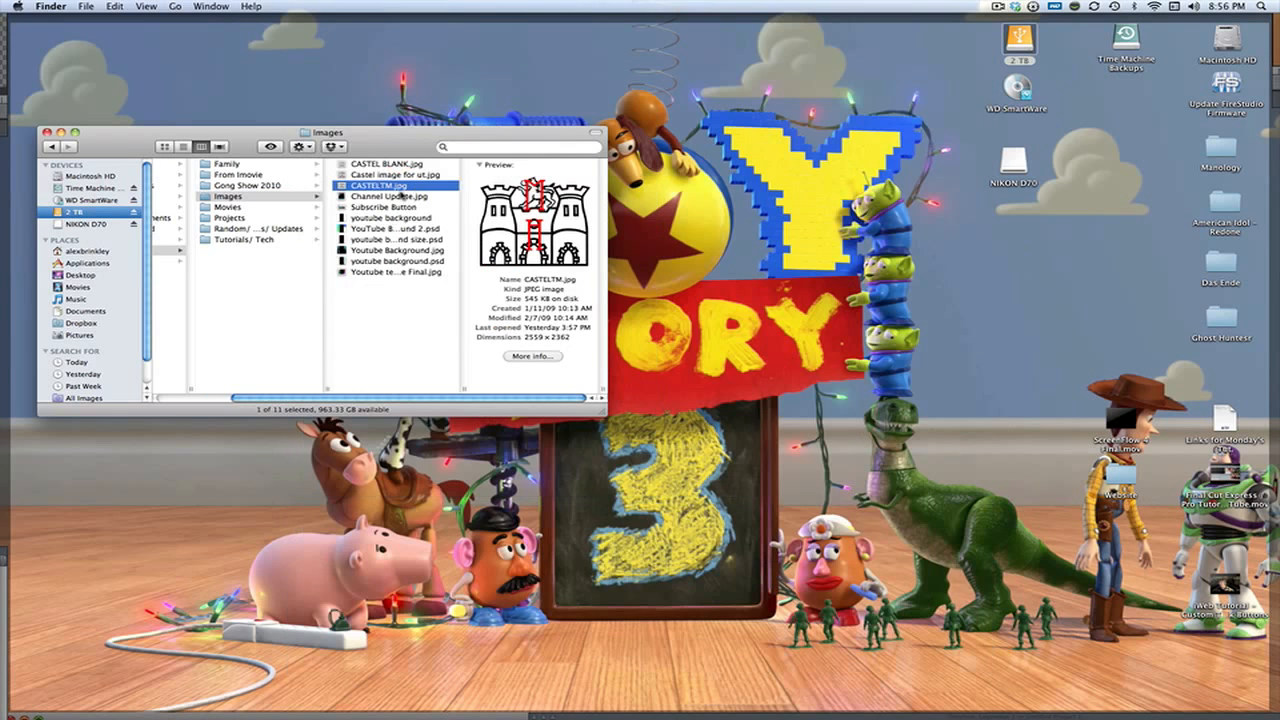
Place CASTELTM.jpg on the video track above the title and cut off the part extending past the other clips' end
key("F9")
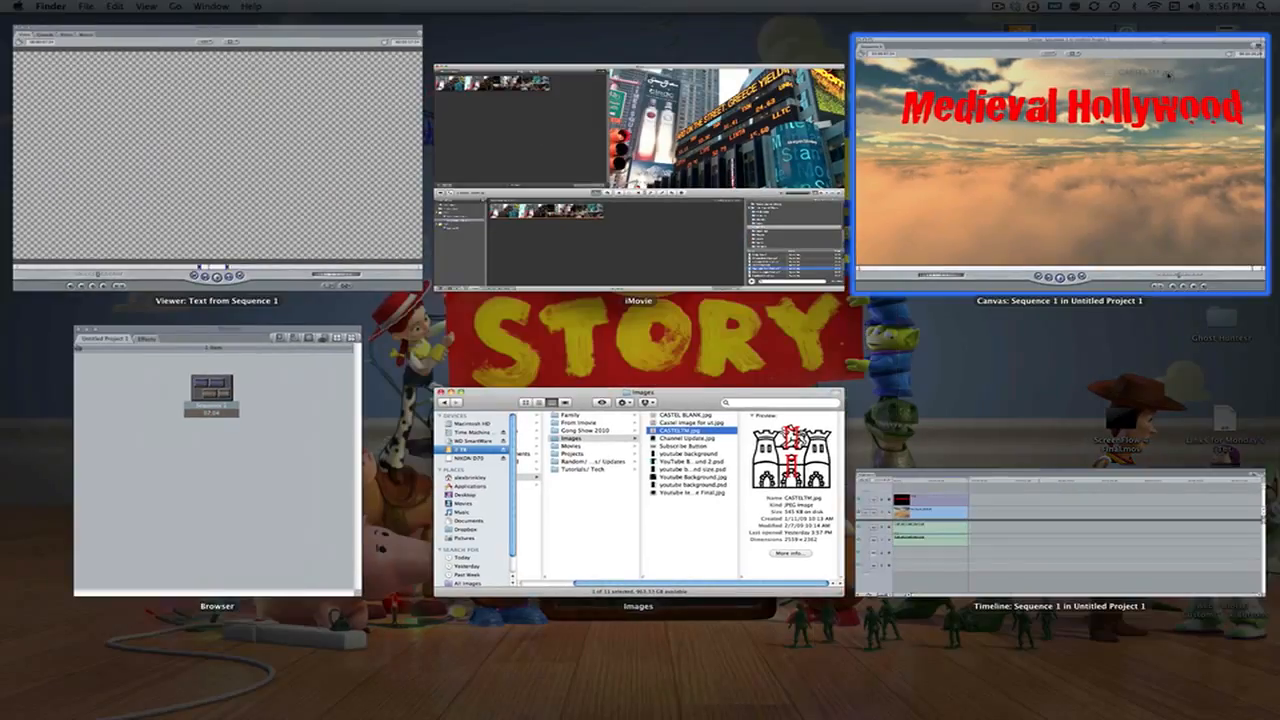
left_click(900, 484)
left_click_drag(586, 441, 600, 467)
left_click(585, 468)
key("a")
left_click(590, 468)
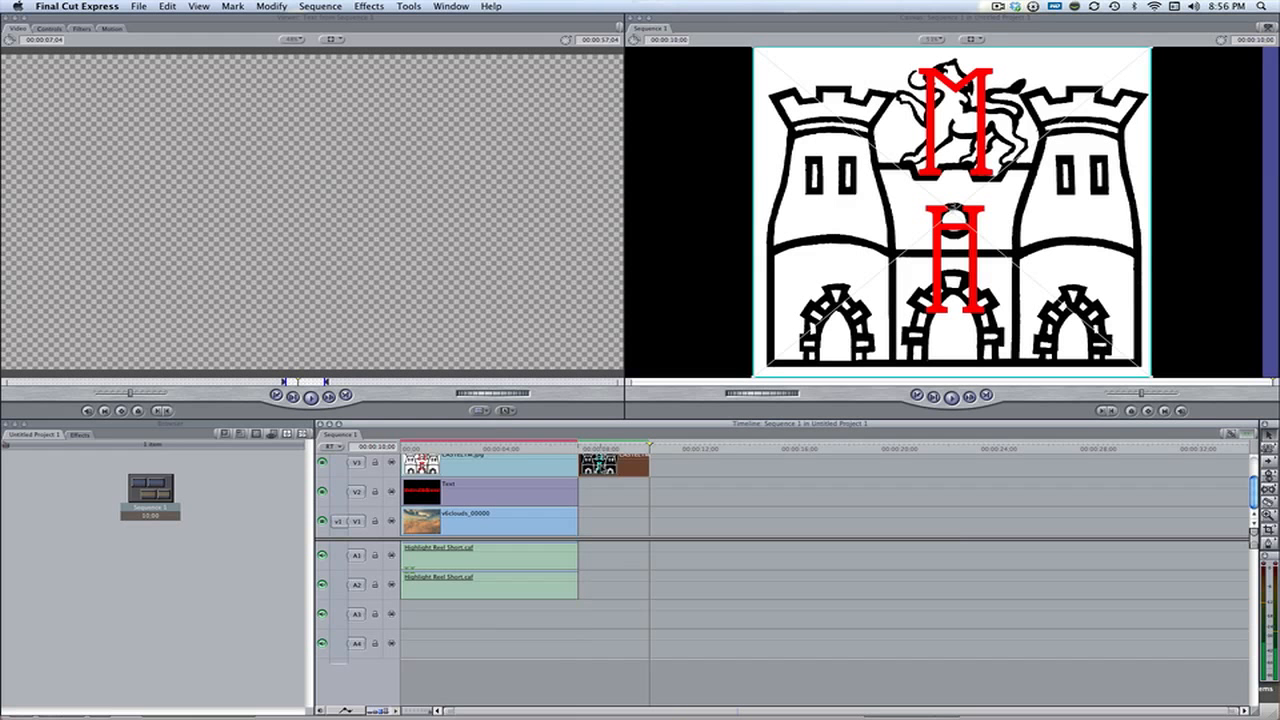
key("Delete")
Open the castle clip for editing and scale its image down in the canvas so it fits below the title
left_click(494, 449)
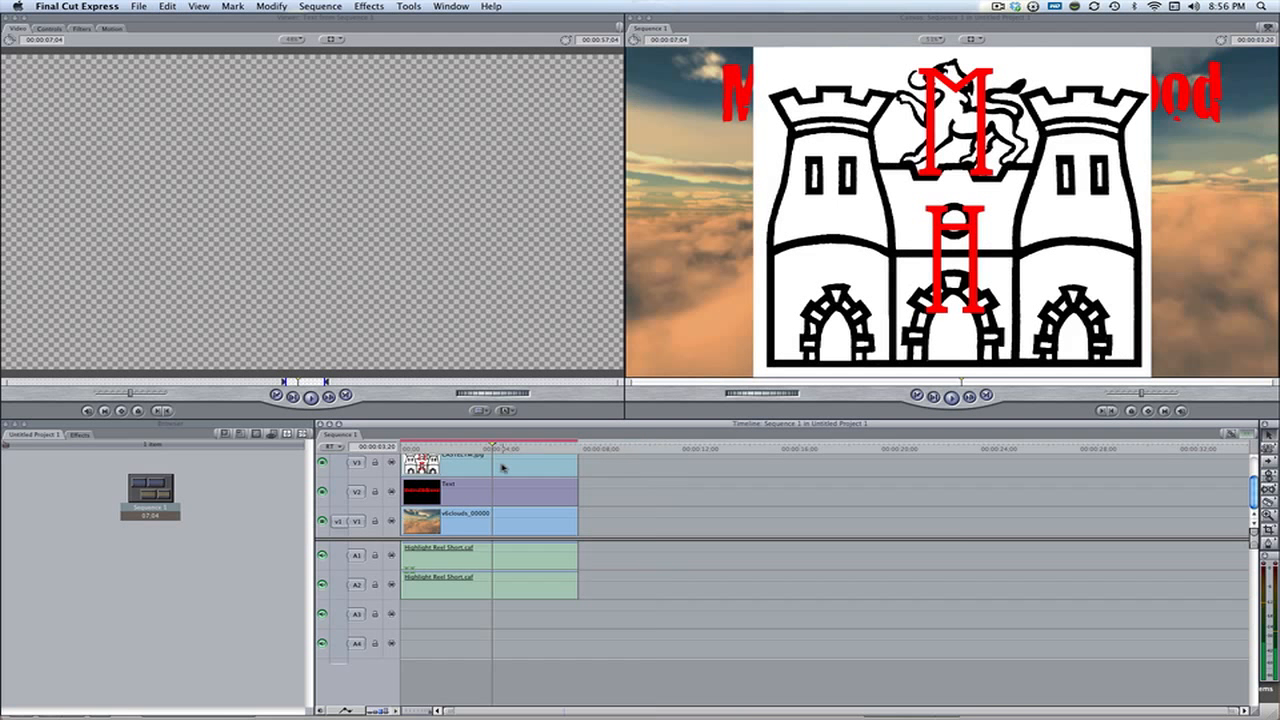
double_click(504, 467)
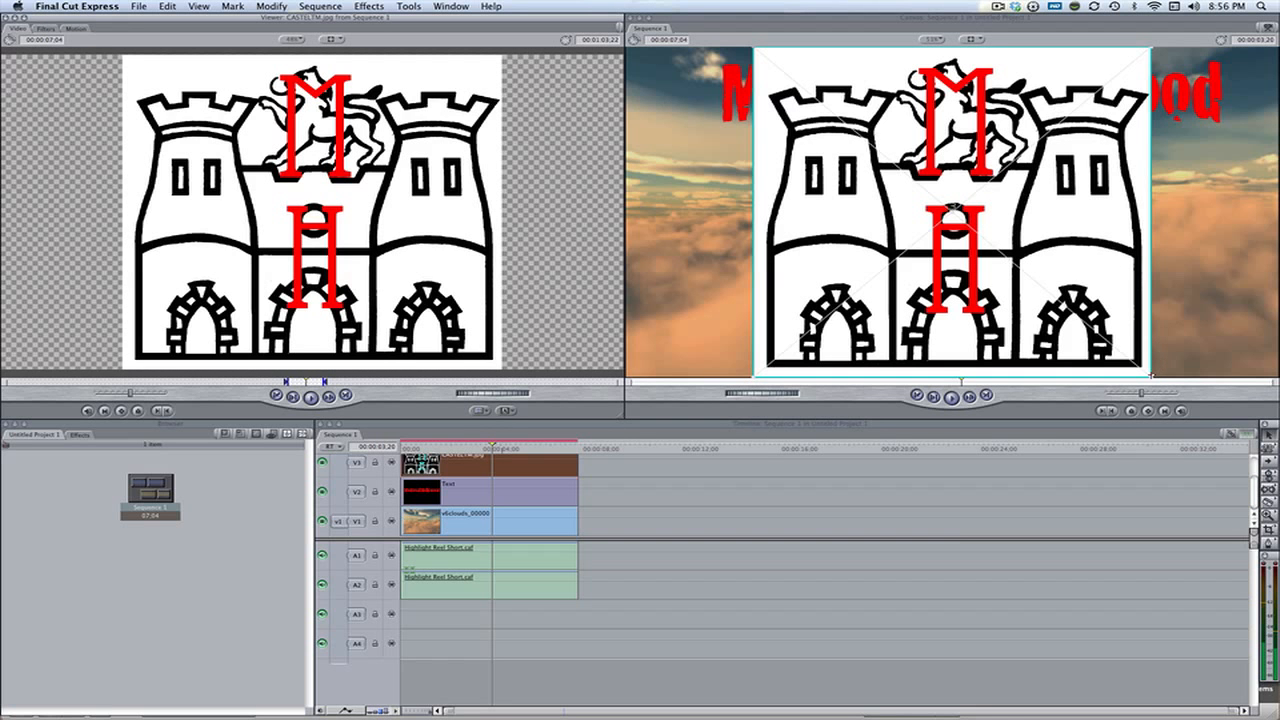
left_click_drag(1124, 358, 1070, 300)
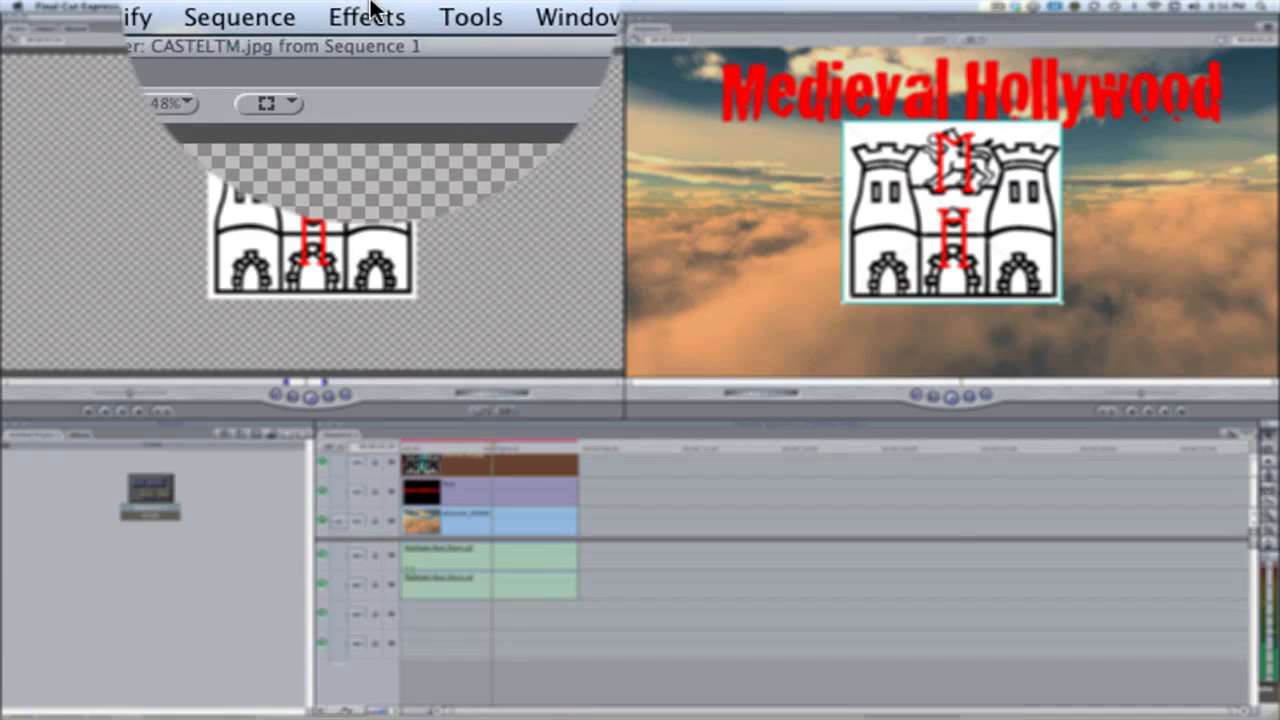
Apply the Bevel border video filter to the castle image
left_click(369, 6)
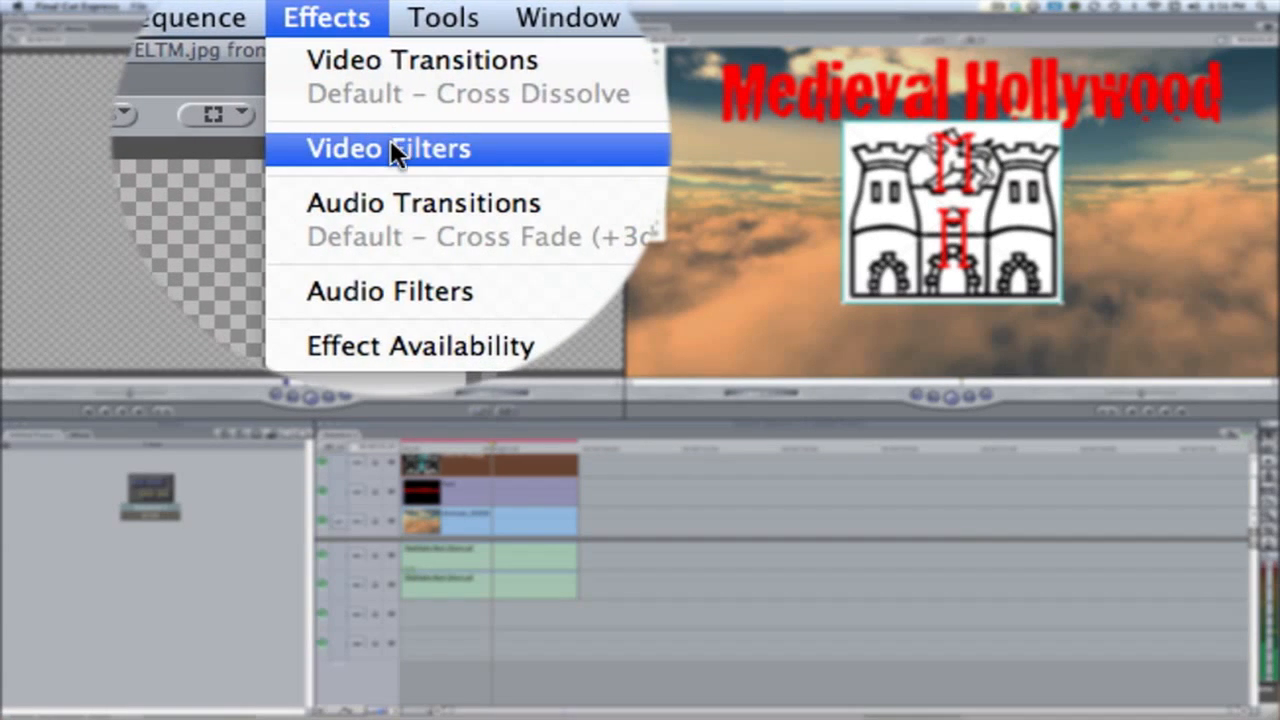
left_click(391, 143)
mouse_move(594, 190)
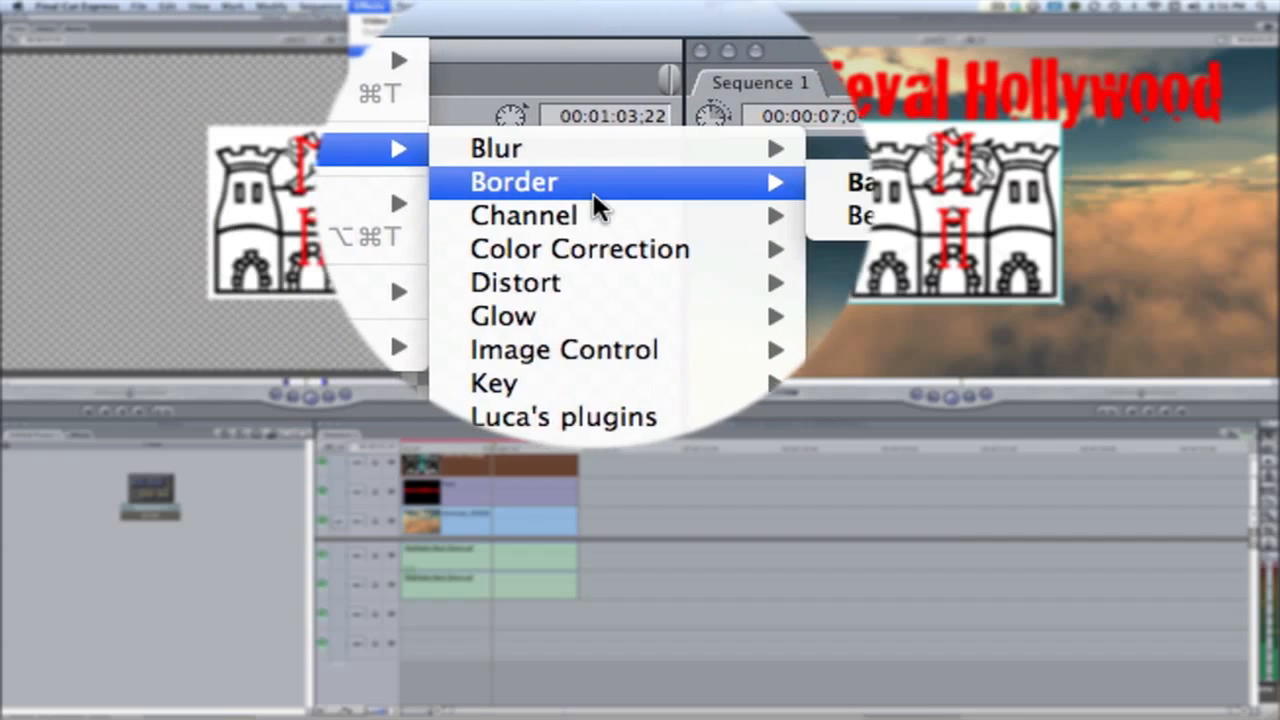
left_click(688, 225)
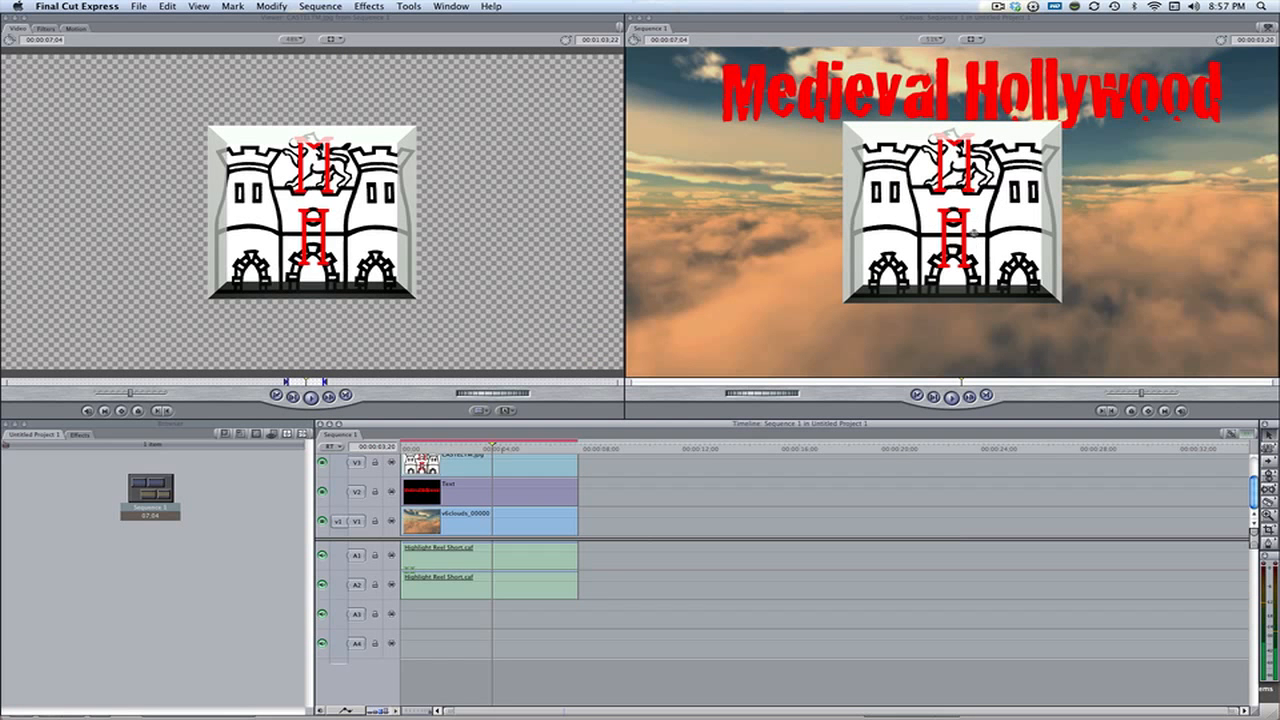
Select the castle clip and shift its image down past the lower edge of the frame at 00:00:02:04
left_click(540, 477)
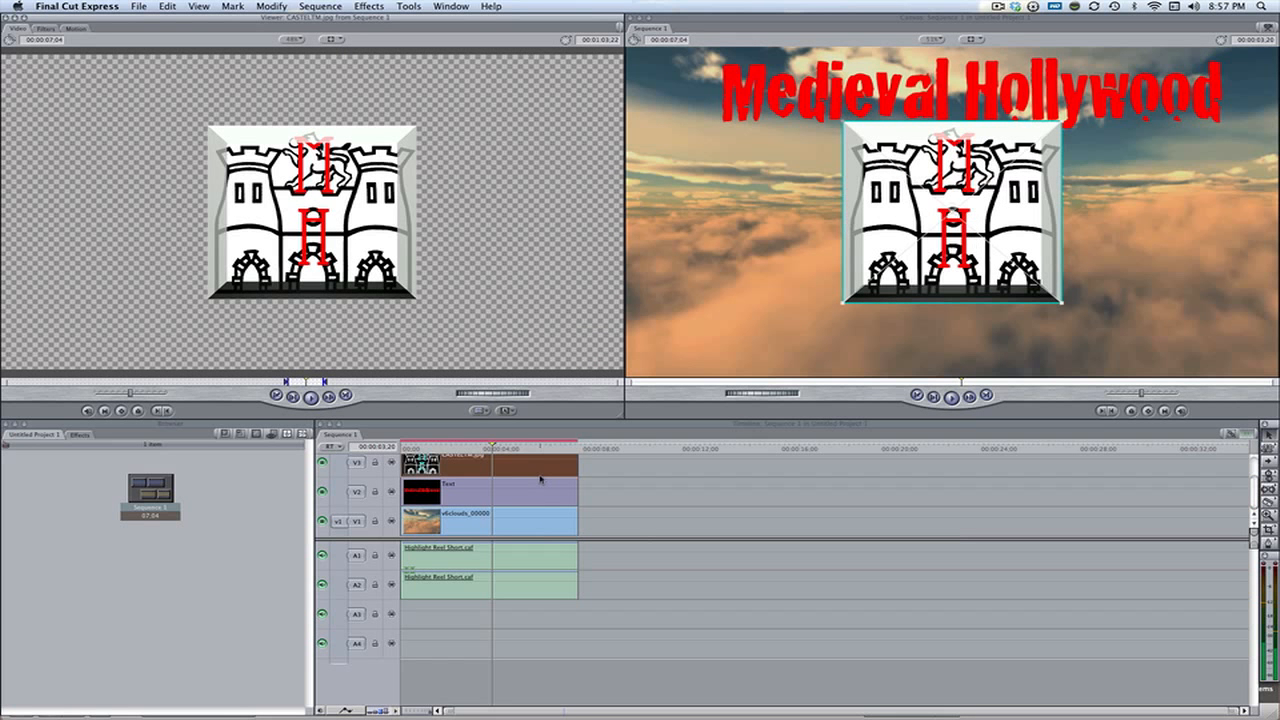
left_click_drag(448, 448, 433, 447)
key("space")
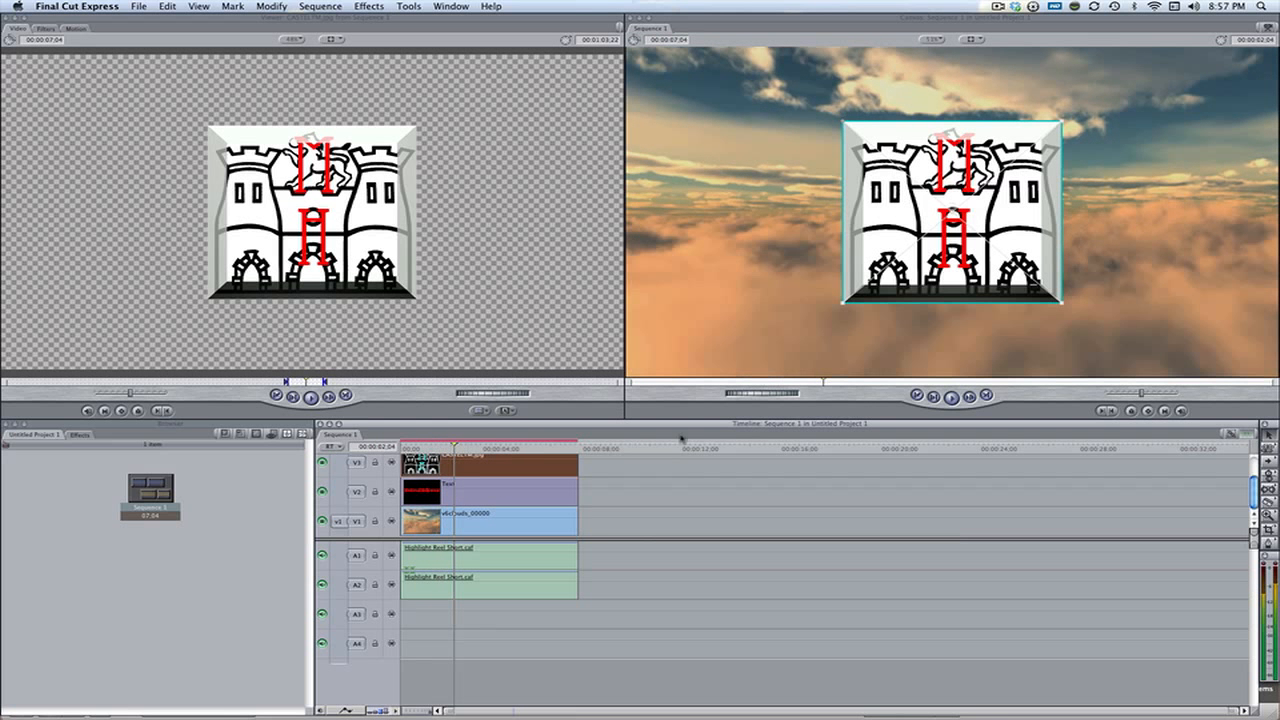
left_click(901, 347)
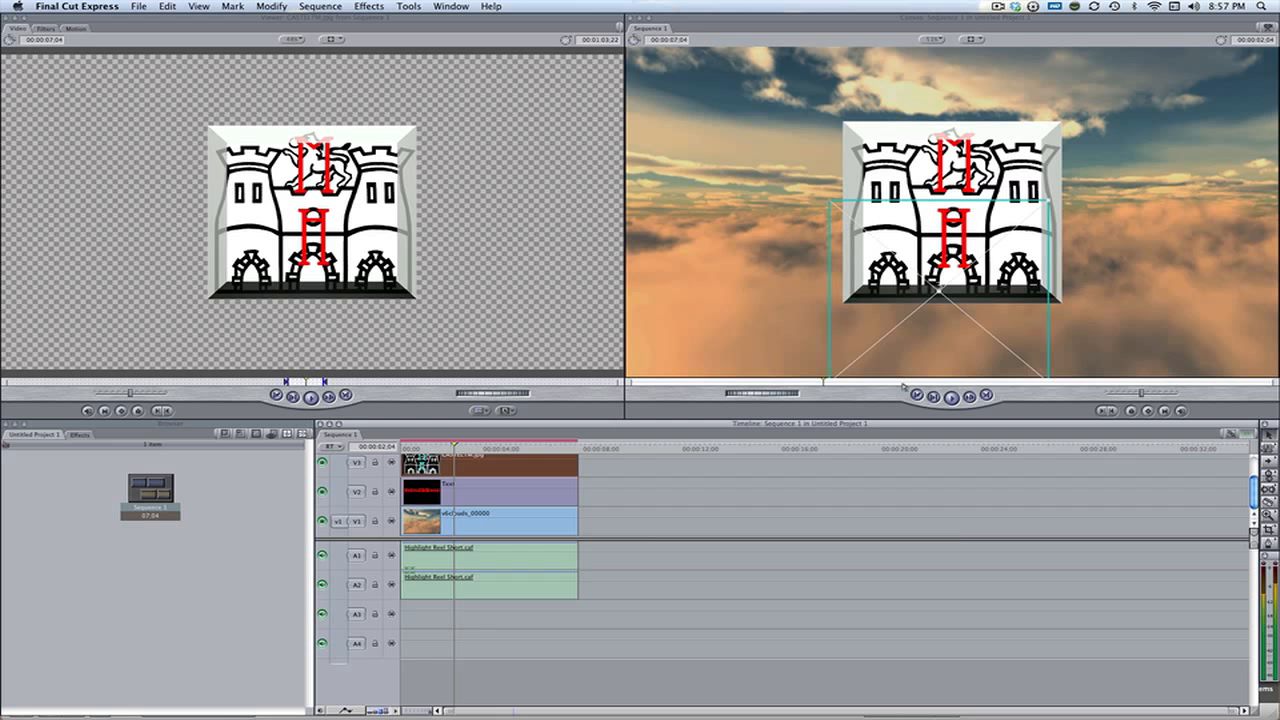
left_click_drag(906, 464, 906, 464)
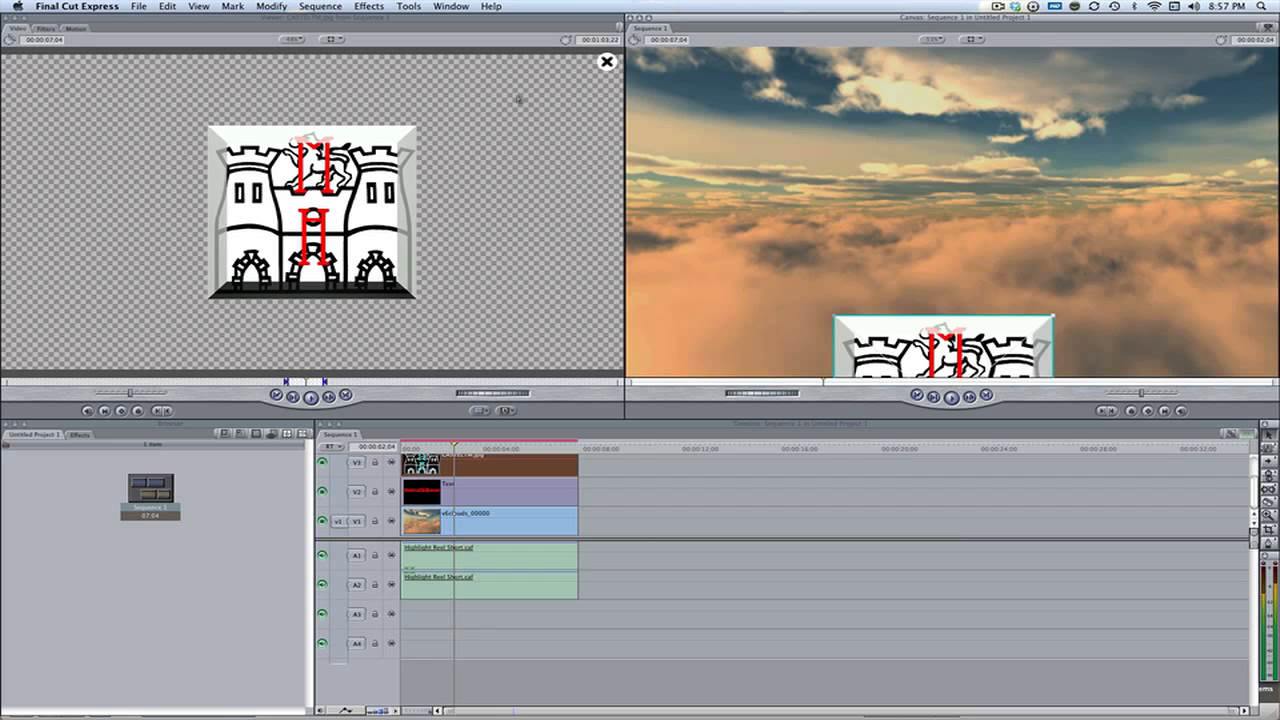
Apply the Basic 3D perspective filter to the castle clip and open its filter settings
left_click(369, 6)
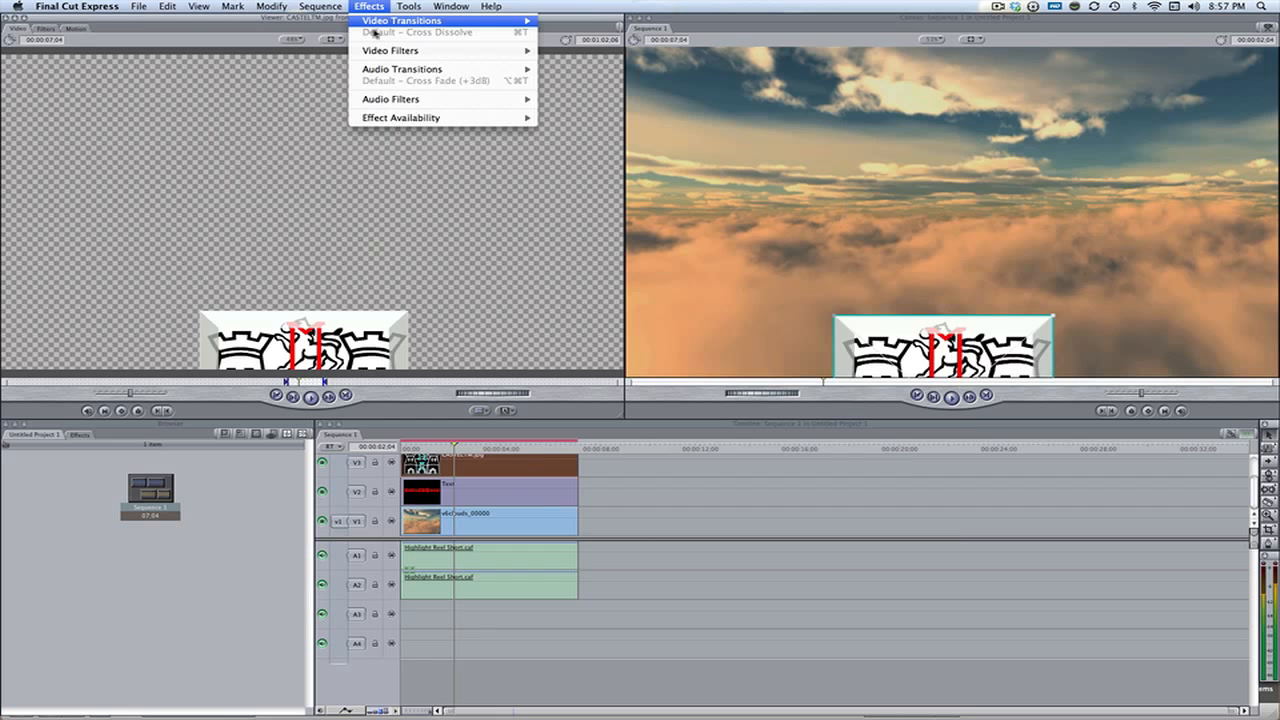
mouse_move(388, 51)
mouse_move(596, 166)
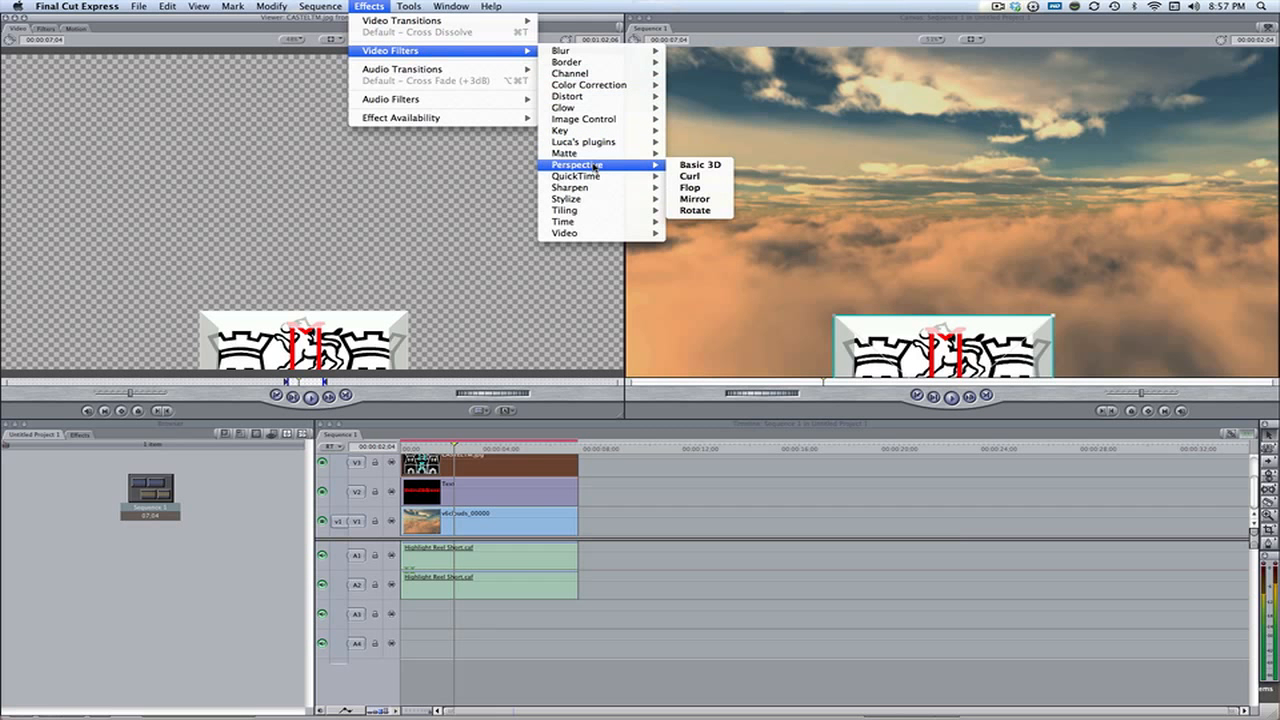
left_click(675, 165)
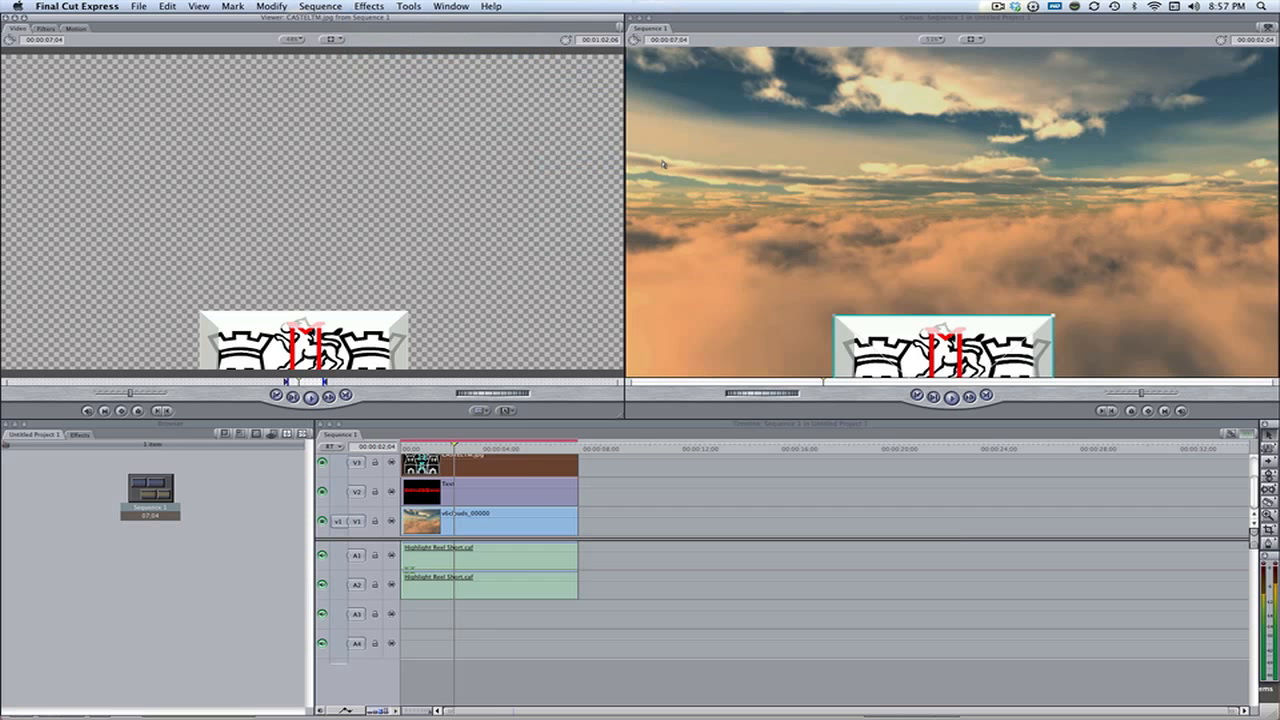
left_click(46, 28)
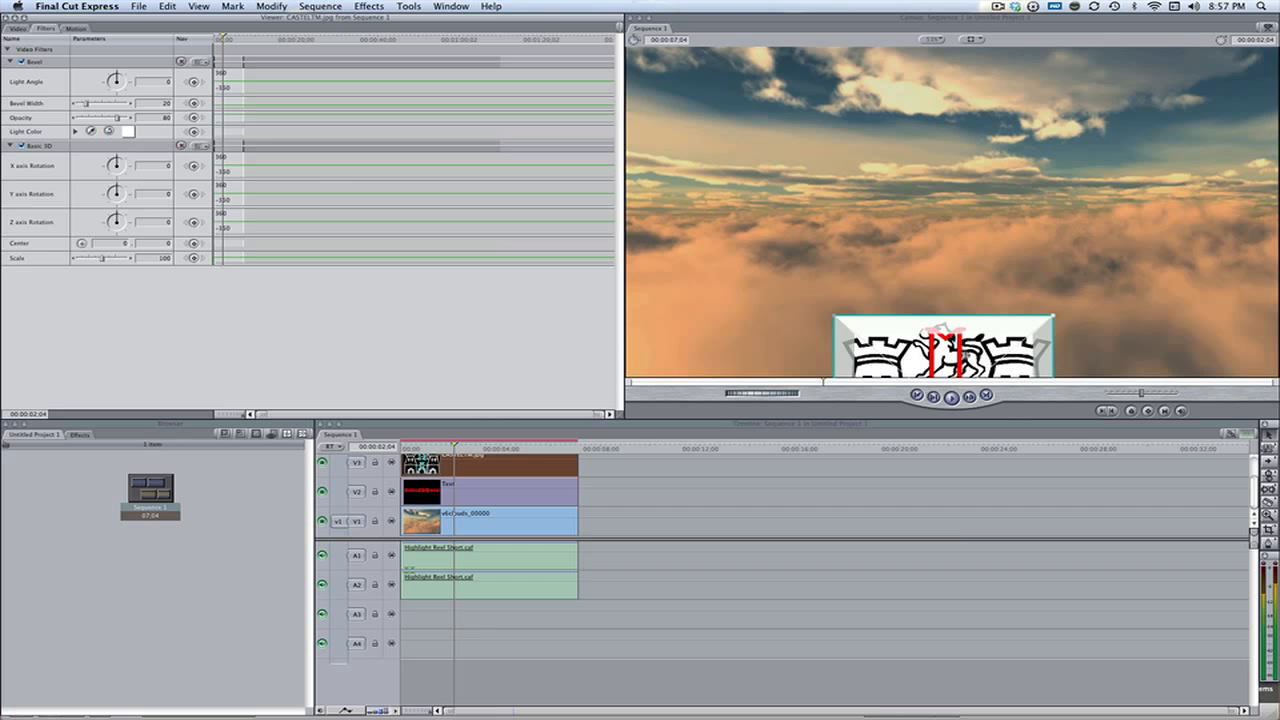
At 00:00:02:04, keyframe the castle's X axis rotation at -63, and lower the slightly shrunken image out of the frame
left_click(999, 360)
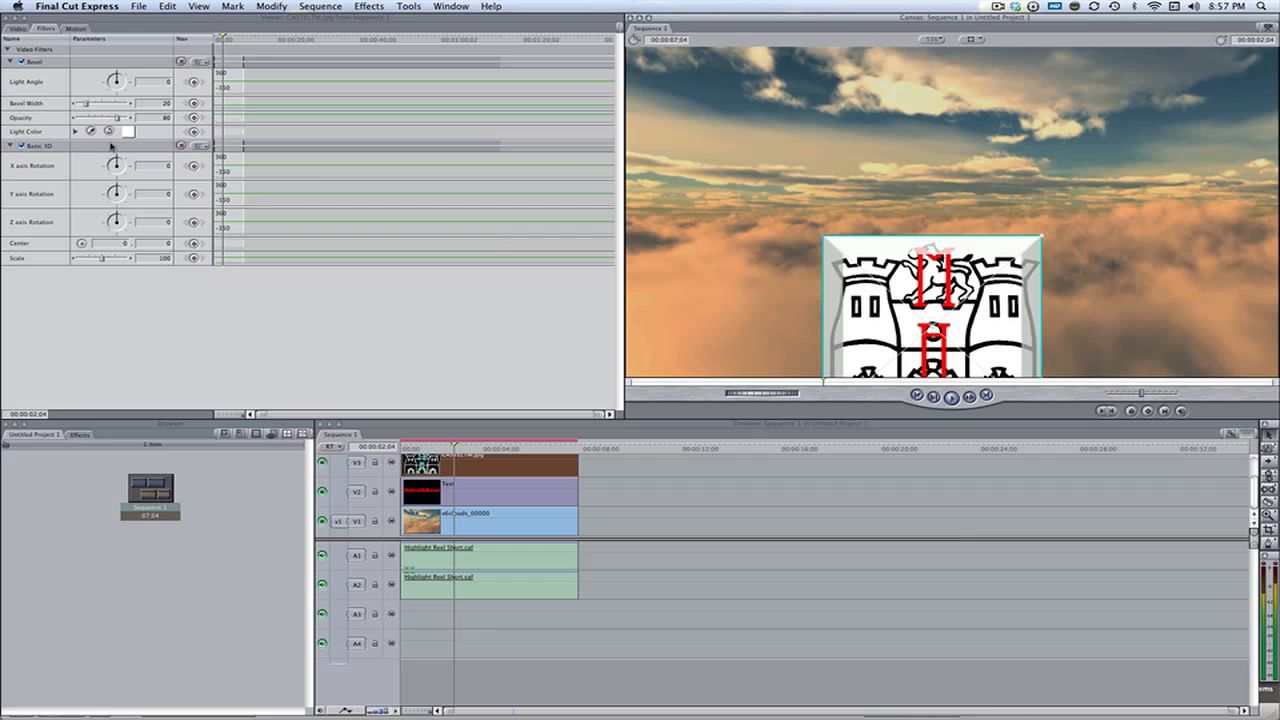
left_click_drag(113, 148, 114, 165)
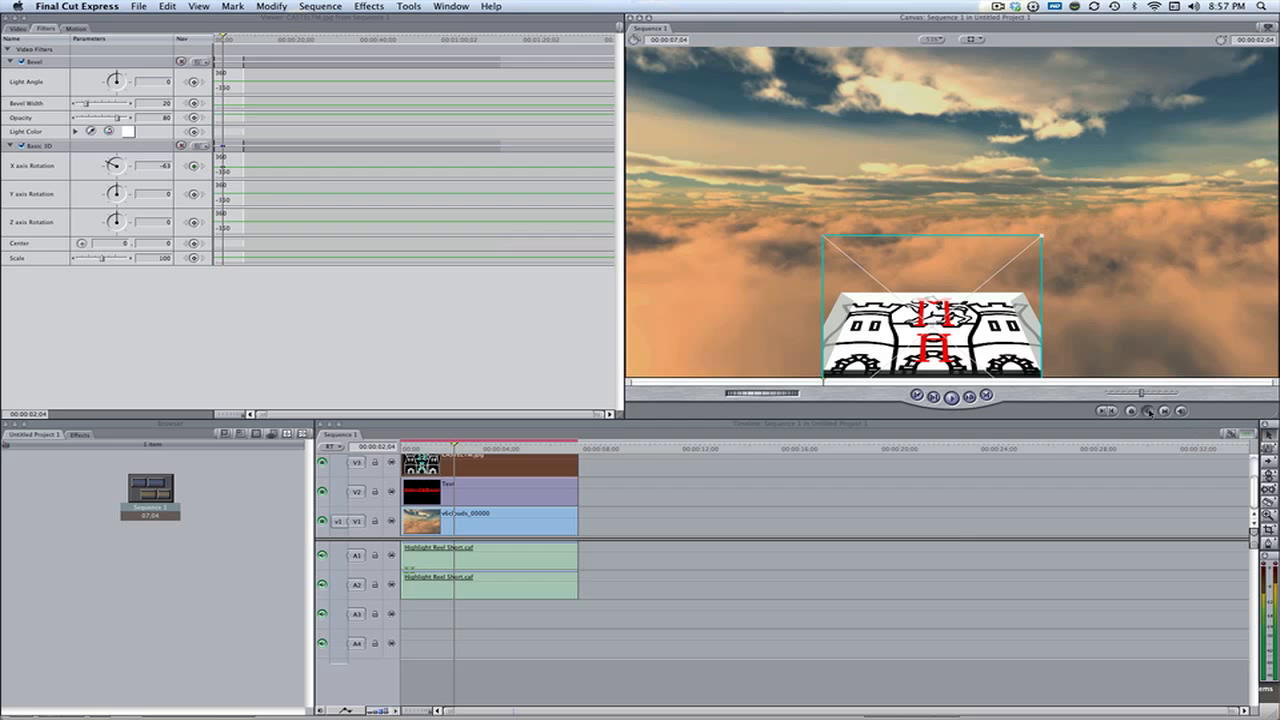
left_click_drag(965, 391, 966, 402)
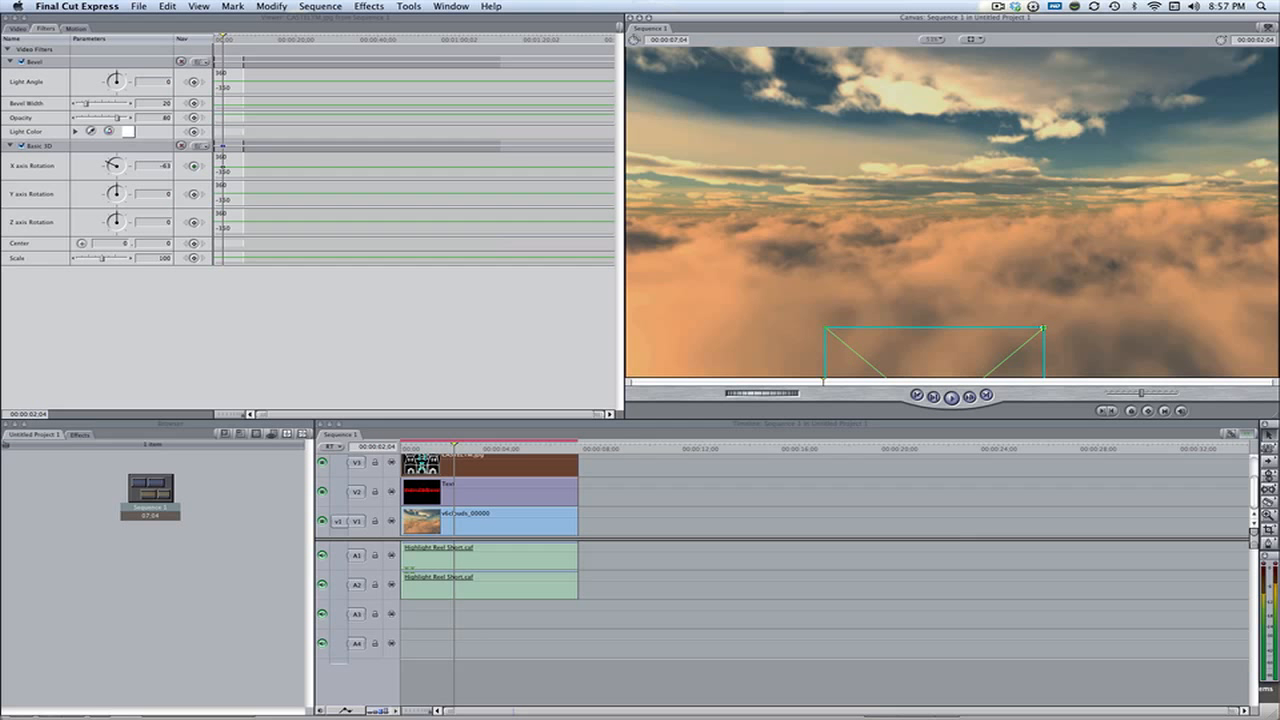
left_click_drag(1043, 328, 1033, 337)
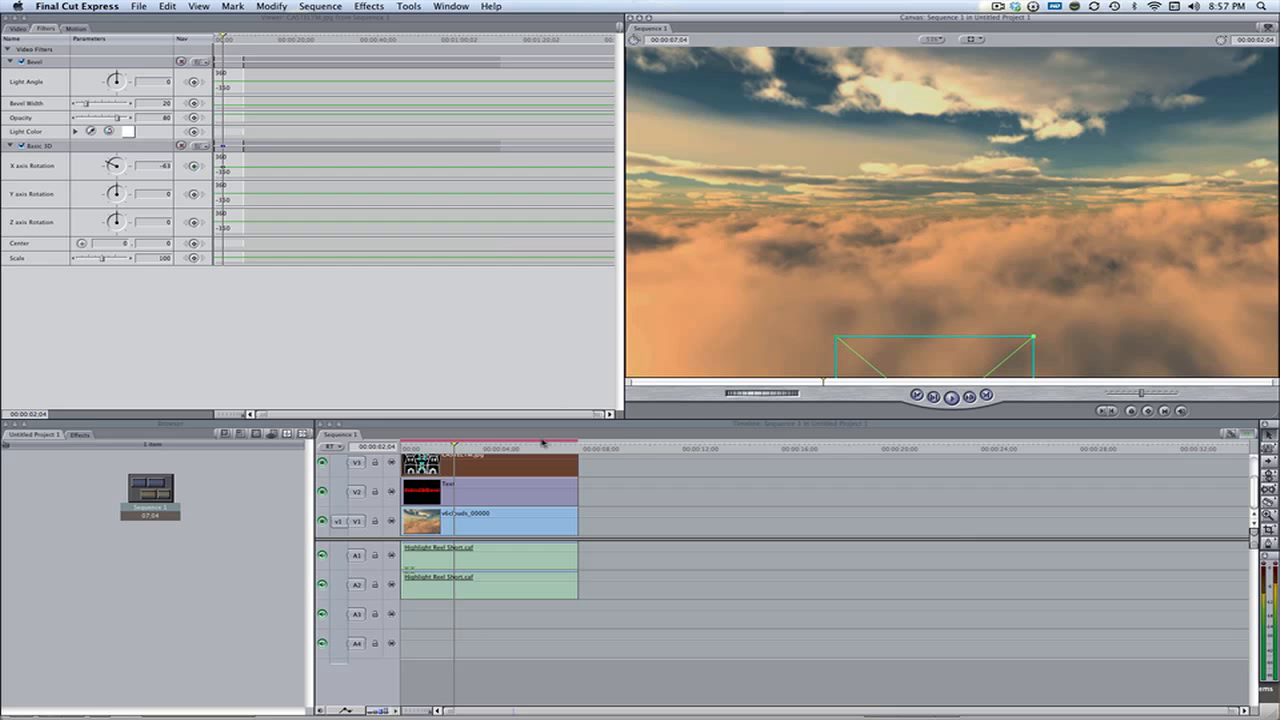
At 00:00:04:05, keyframe the castle's X axis rotation so it faces straight forward, and keyframe its position centered below the title
left_click_drag(493, 448, 505, 448)
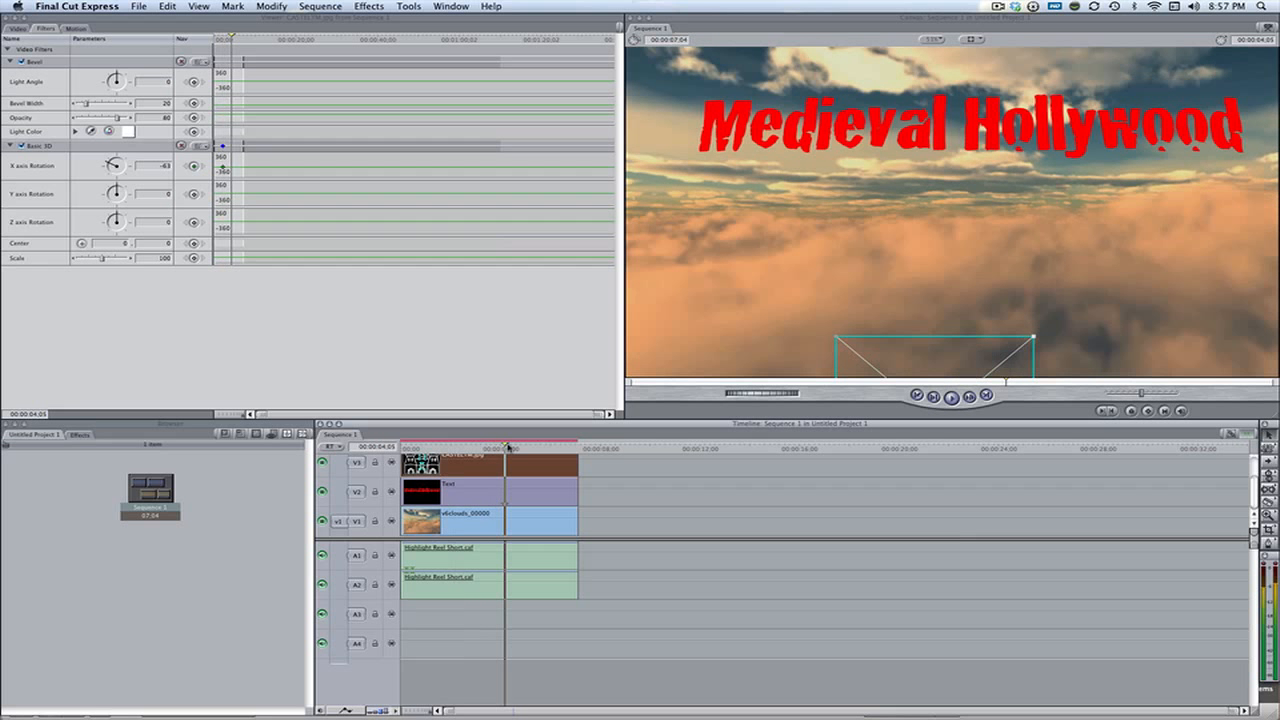
left_click_drag(929, 359, 928, 251)
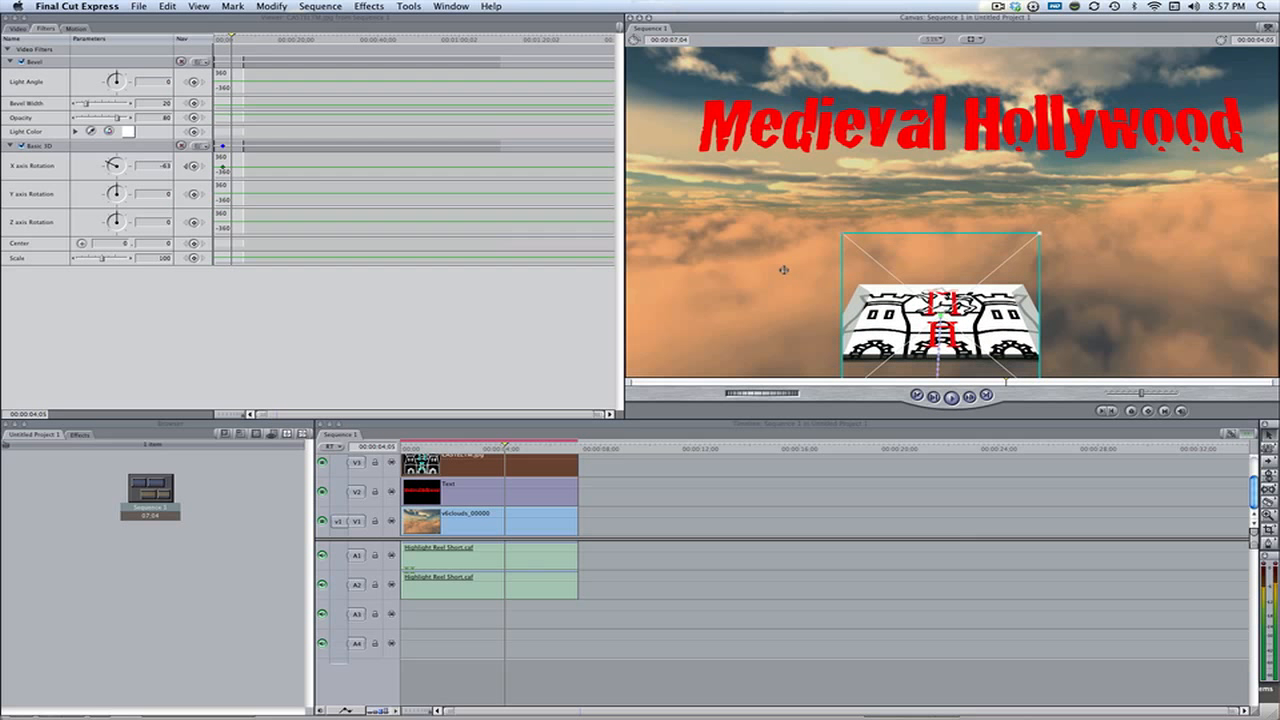
left_click(199, 167)
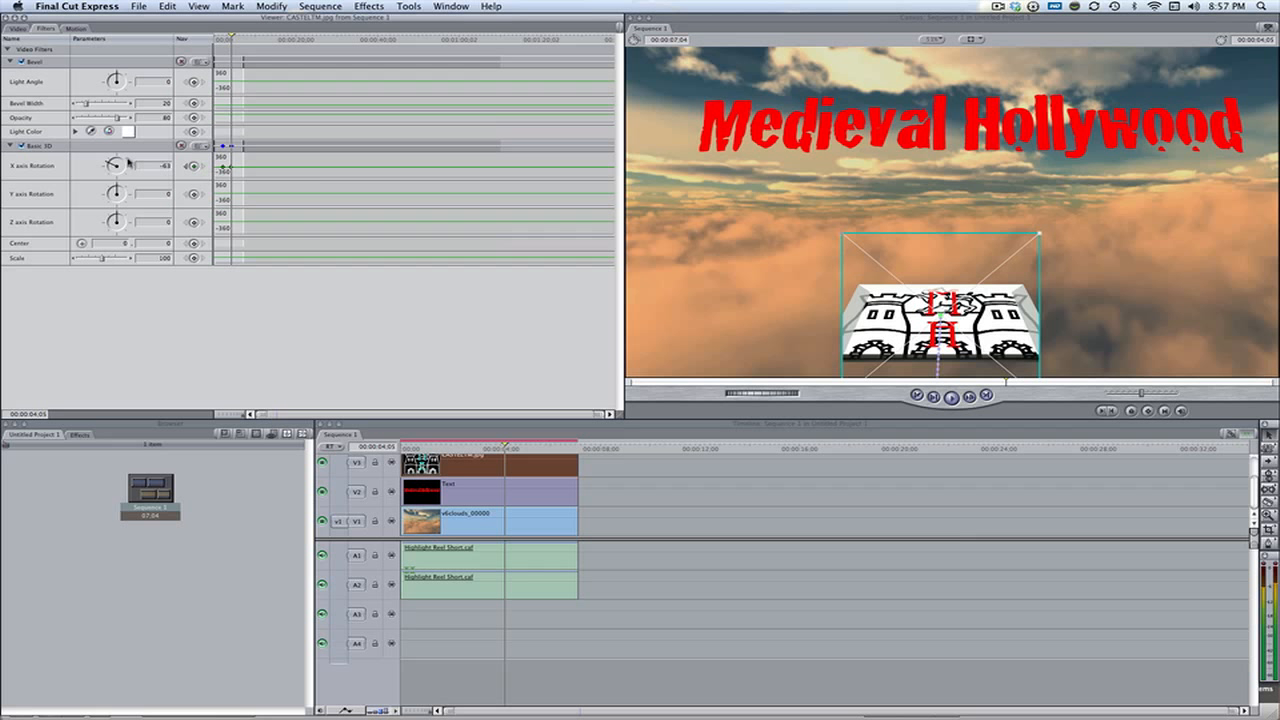
key("Return")
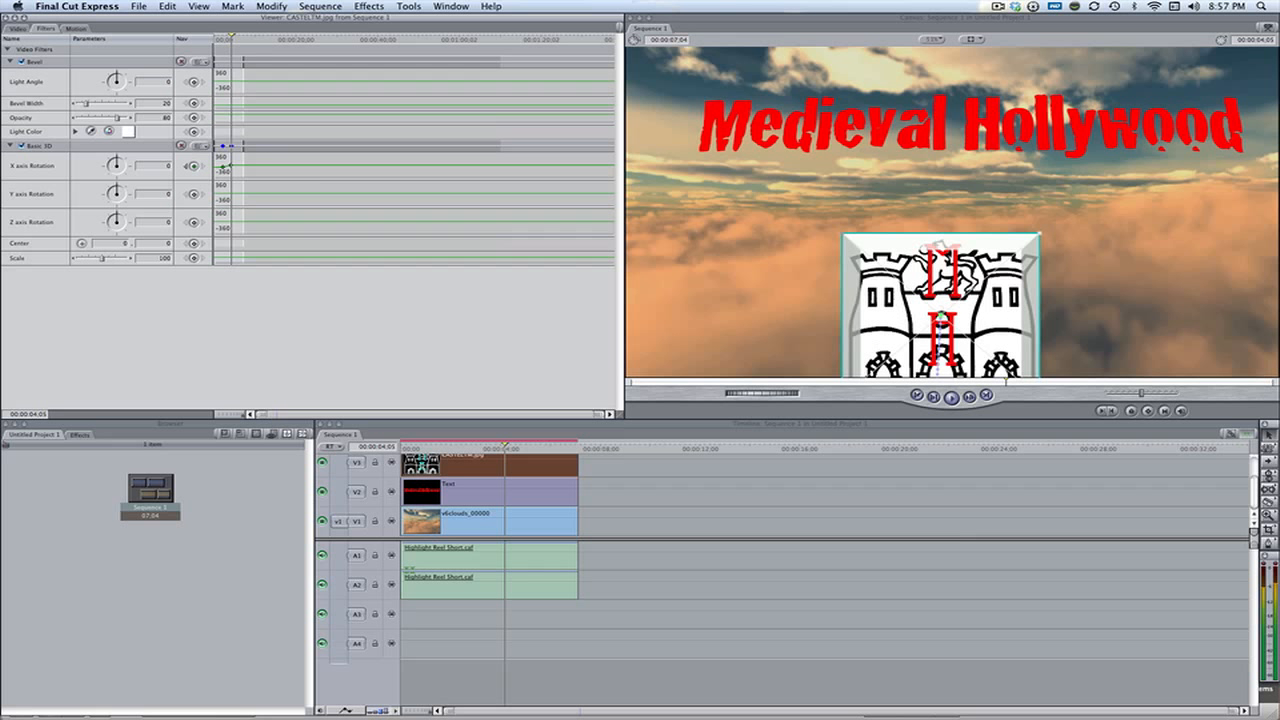
left_click_drag(928, 355, 935, 314)
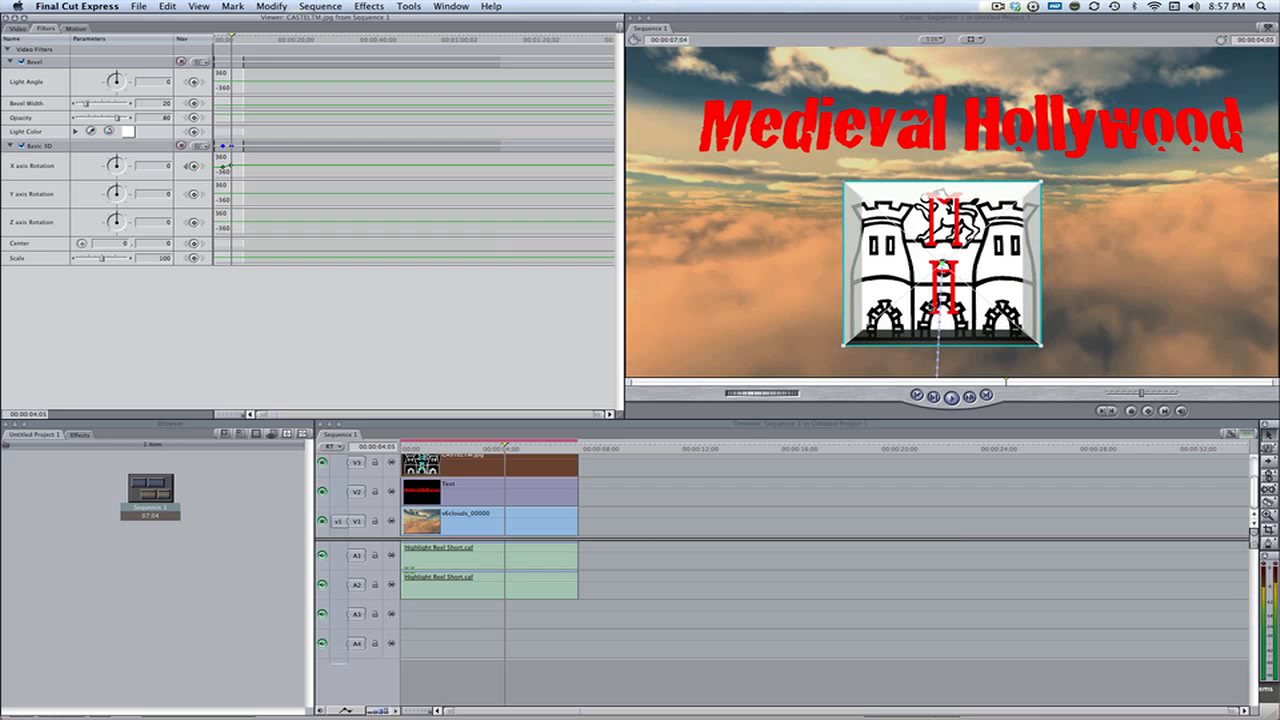
left_click(1163, 411)
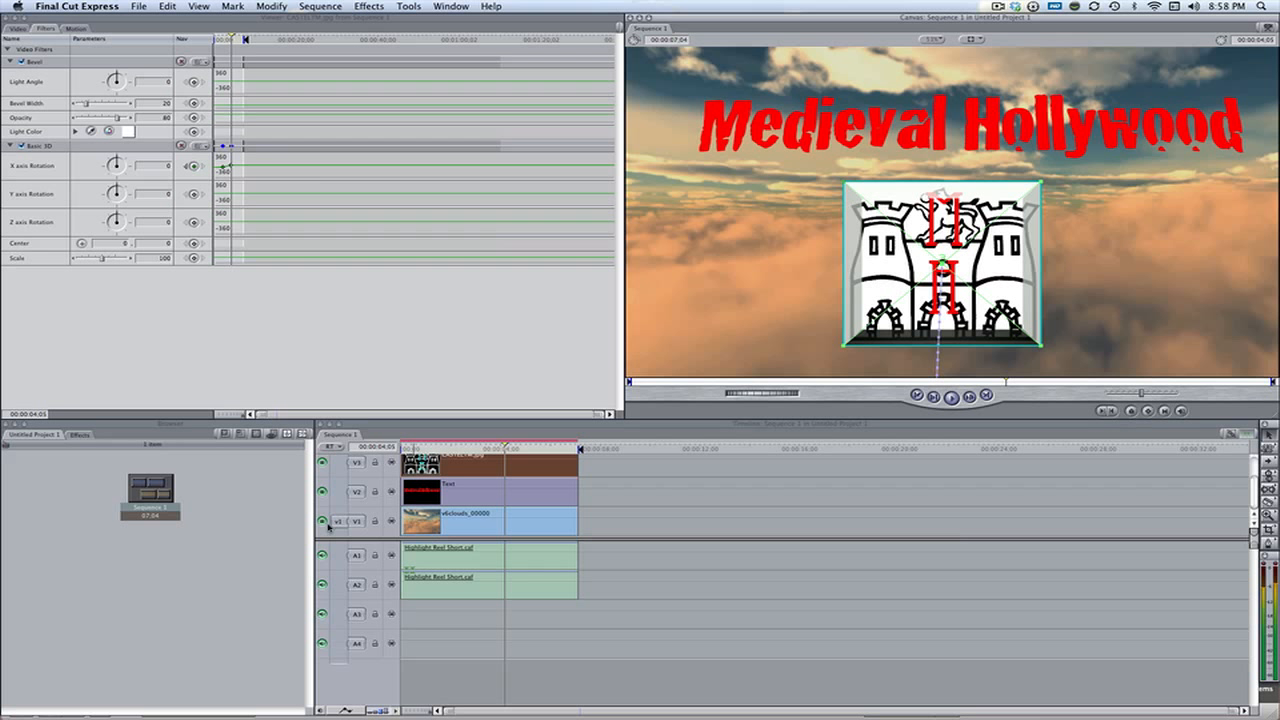
Review the animated title and castle at 00:00:02:24 and 00:00:05:20 in the sequence
left_click(664, 517)
left_click(471, 447)
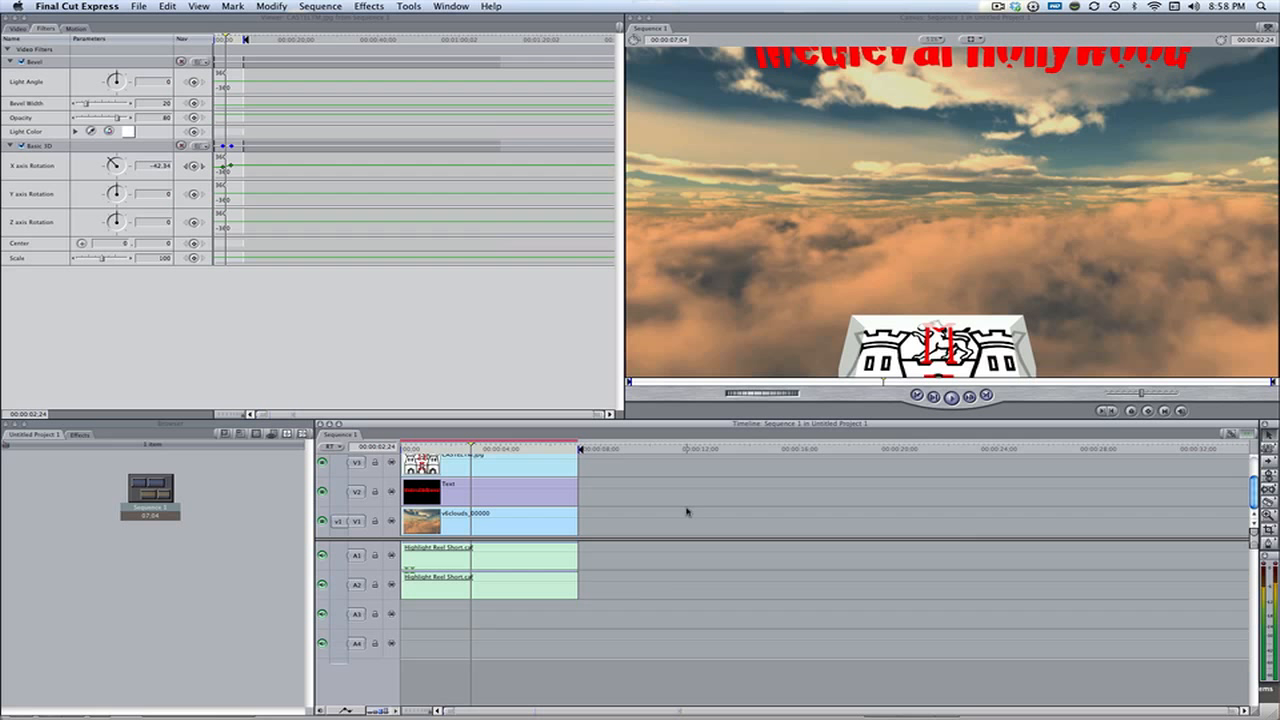
scroll(680, 506, "up", 2)
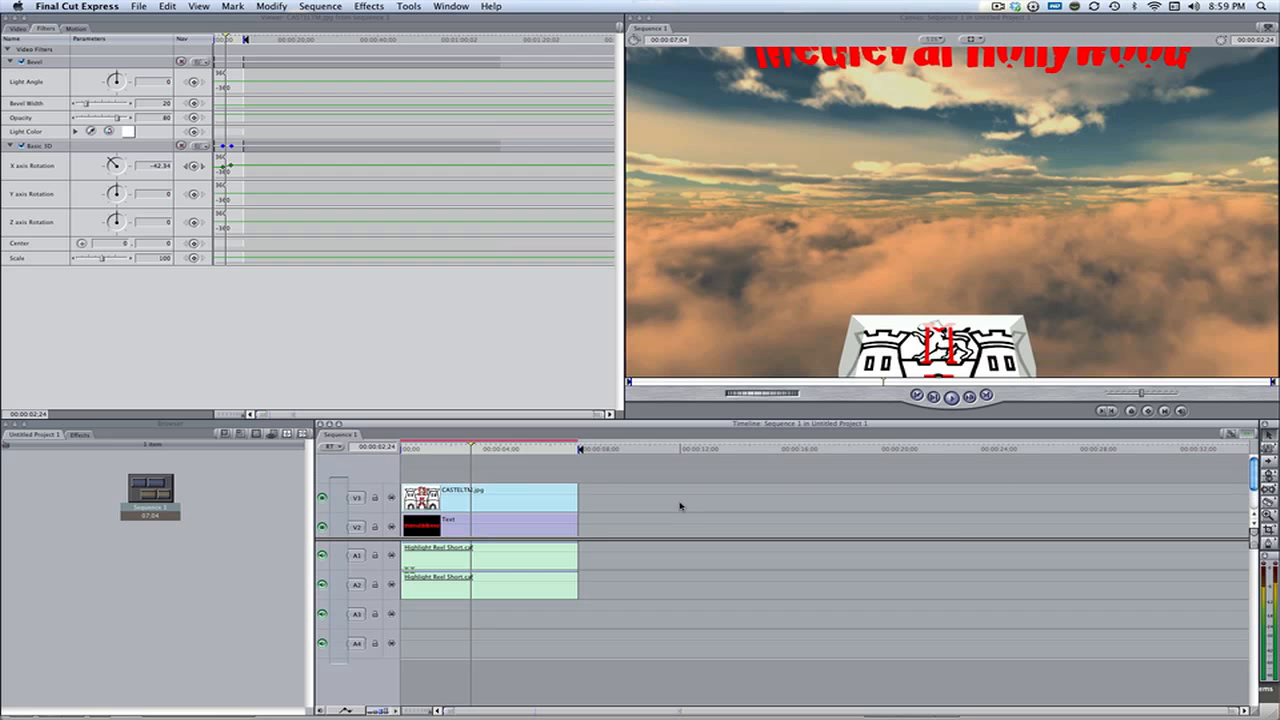
scroll(680, 506, "down", 2)
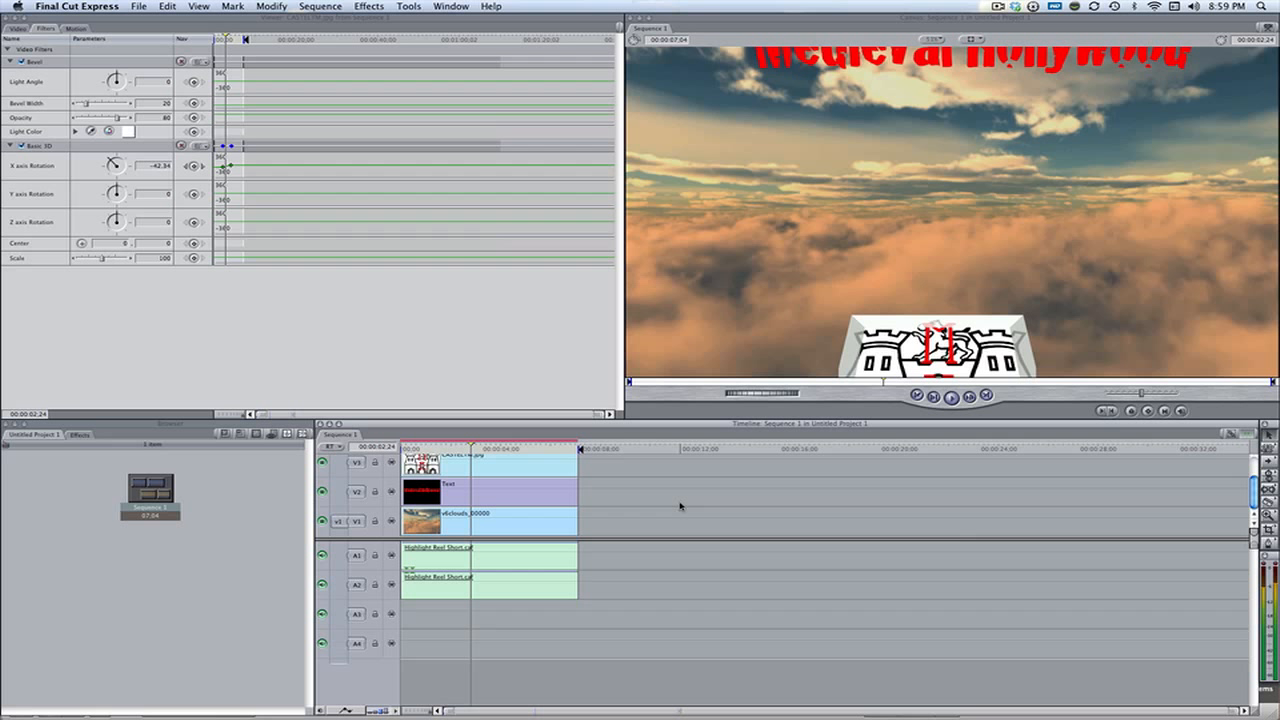
left_click(542, 446)
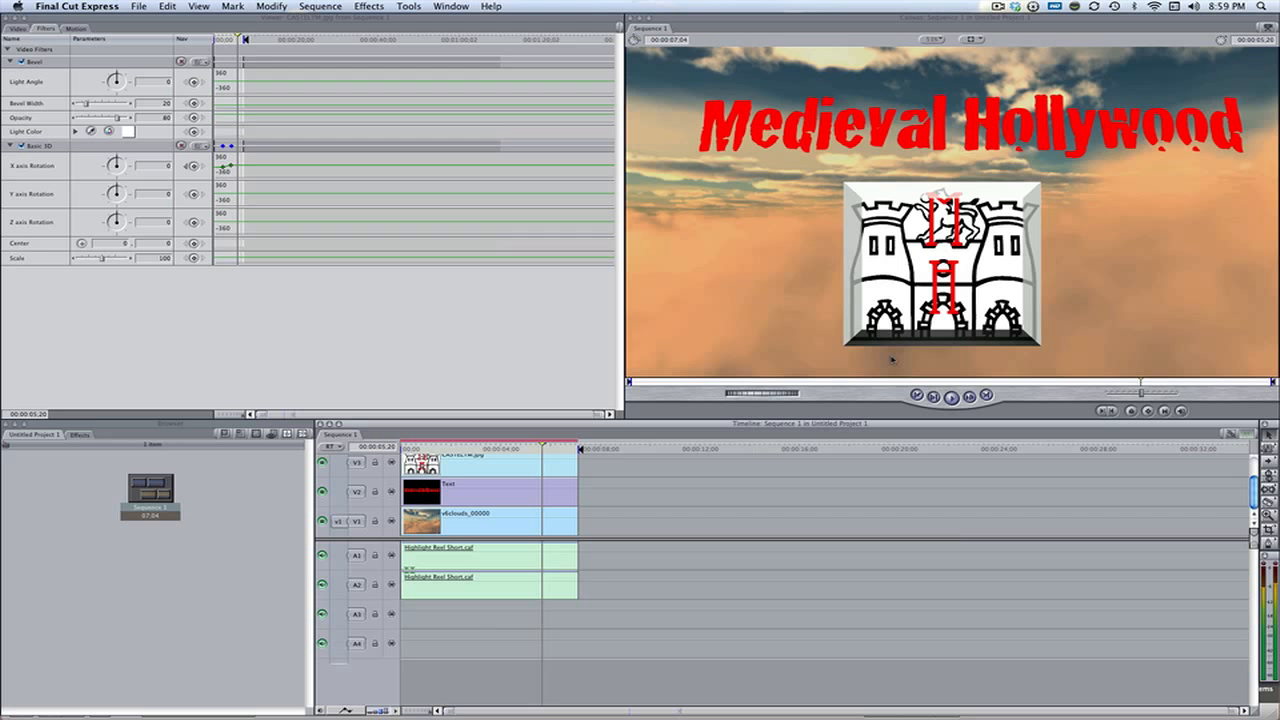